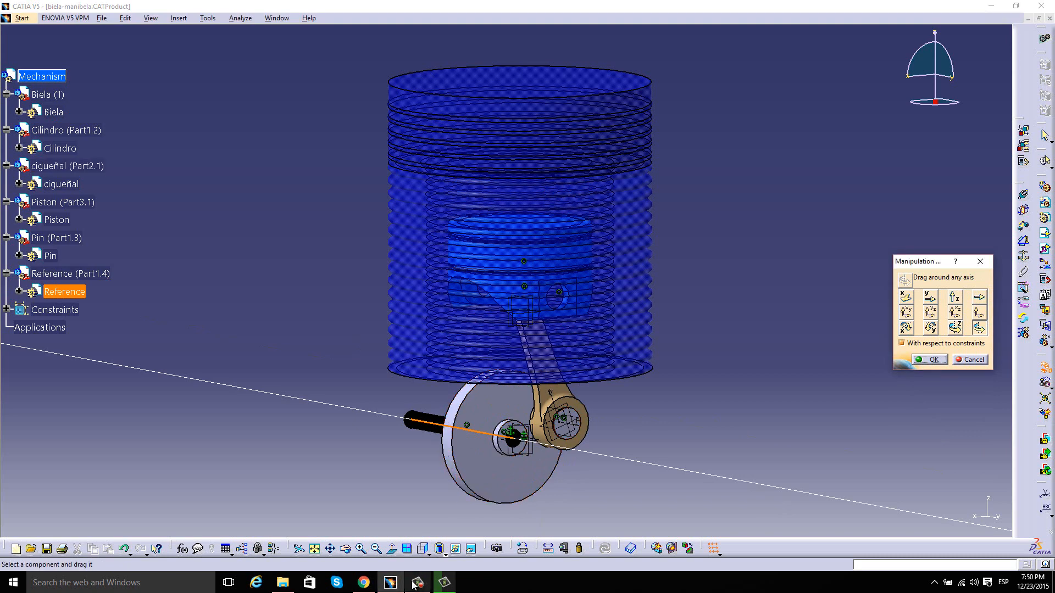
left_click(418, 583)
left_click(1001, 533)
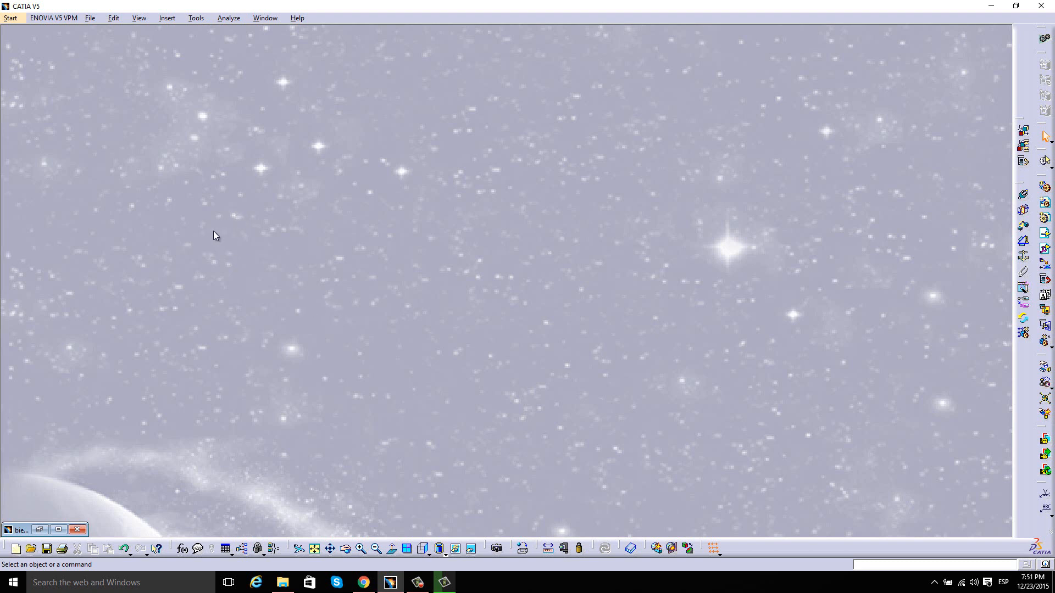
Create a new product in the Assembly Design workbench
left_click(12, 19)
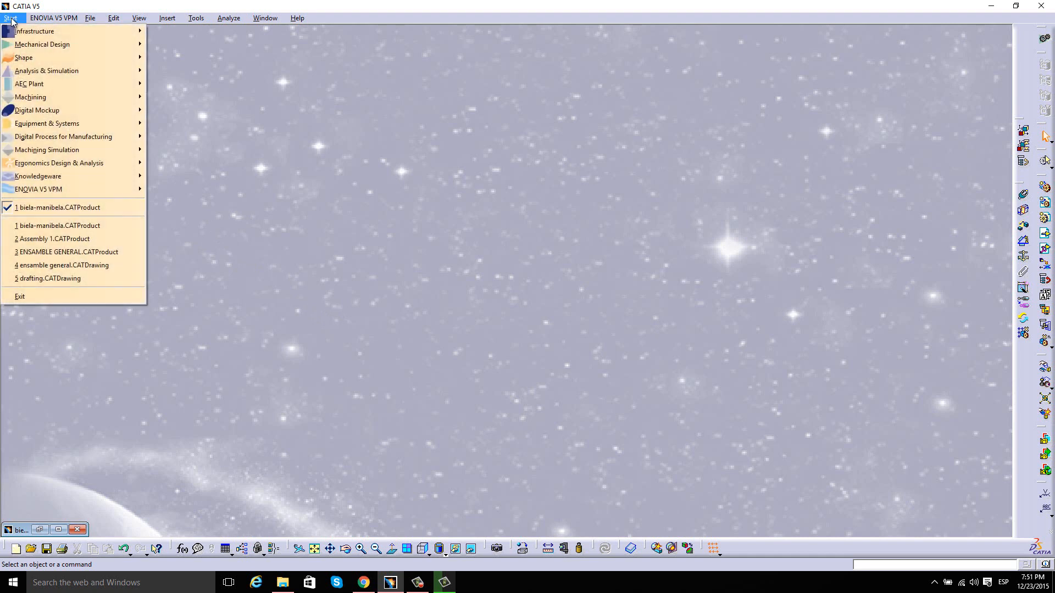
mouse_move(60, 46)
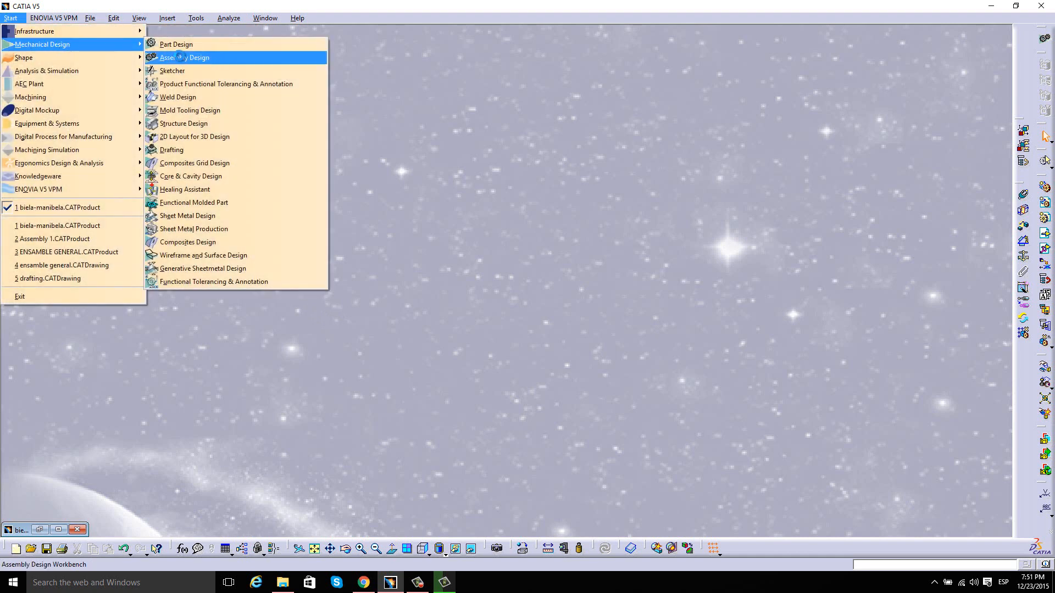
left_click(181, 58)
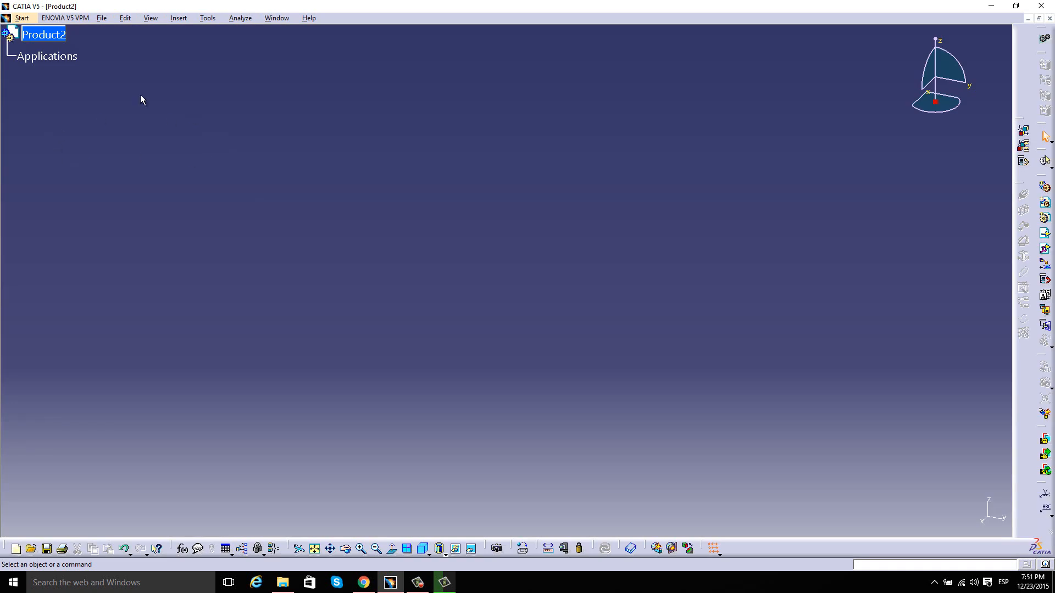
Set the new product's part number to "Asemmbly 1" in its properties
right_click(47, 35)
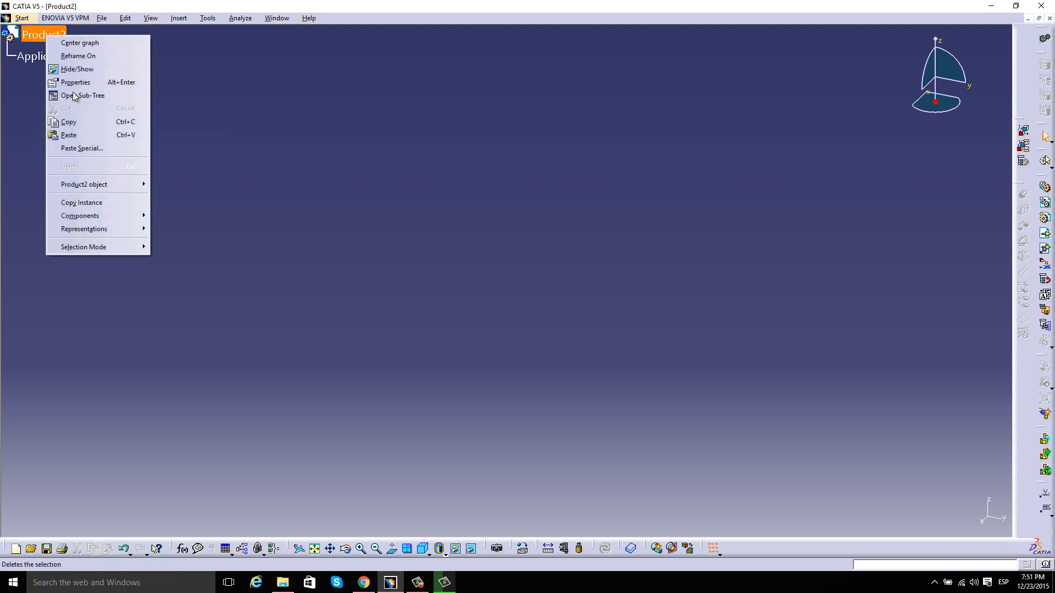
left_click(74, 83)
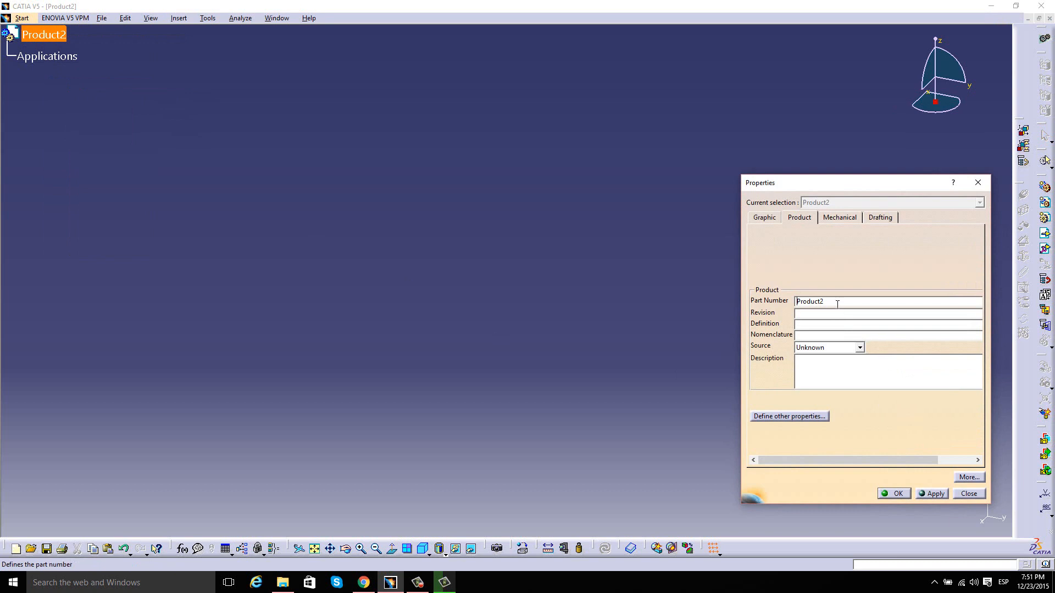
left_click_drag(838, 305, 707, 295)
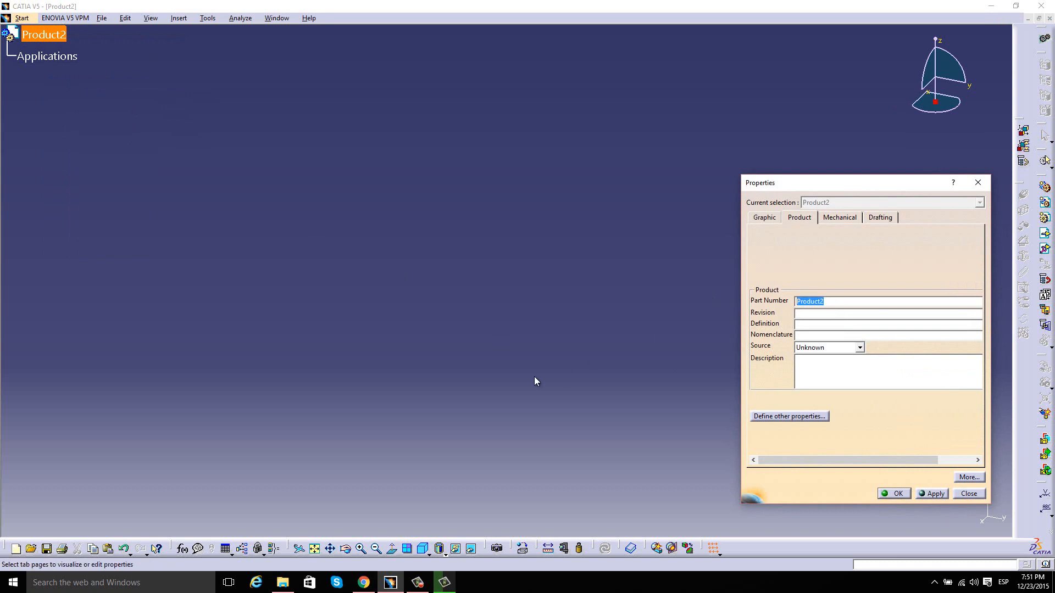
type("Asemmbly 1")
left_click(892, 493)
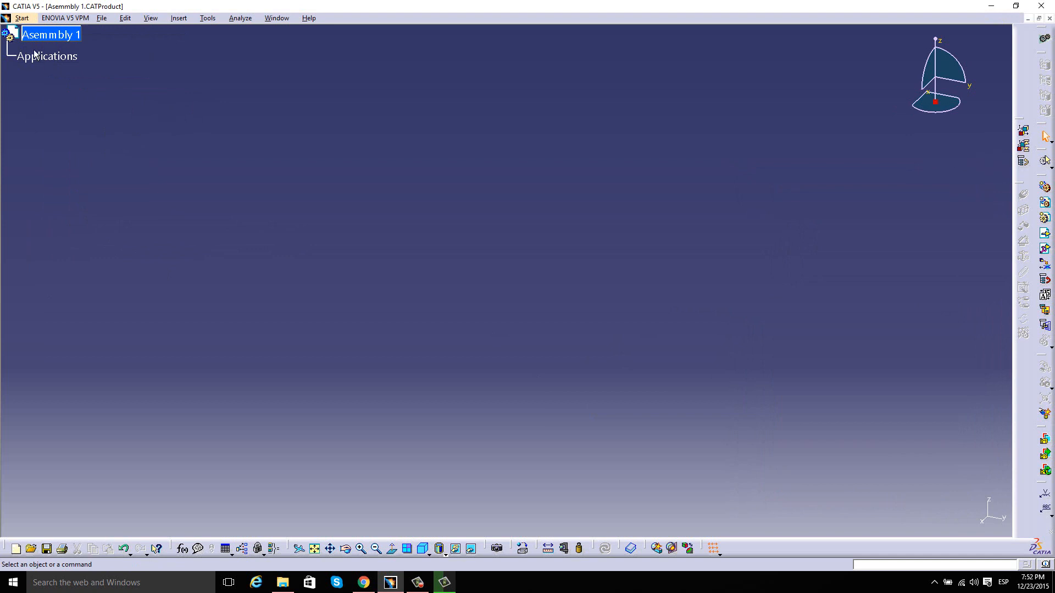
Insert Biela.CATPart from the Assembly1 folder as an existing component of Asemmbly 1
left_click(47, 34)
right_click(46, 32)
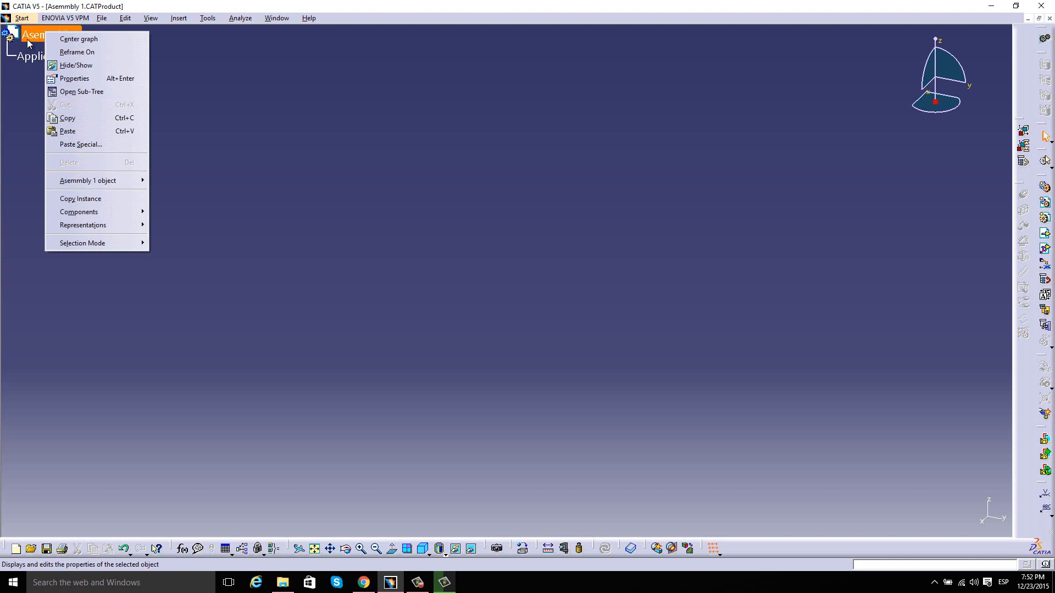
mouse_move(91, 213)
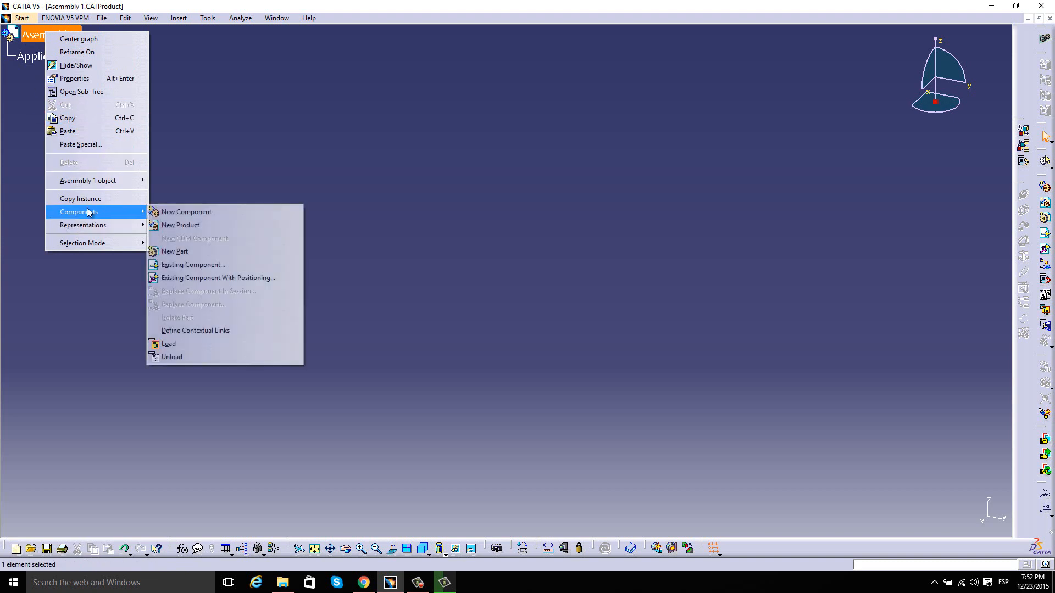
left_click(191, 265)
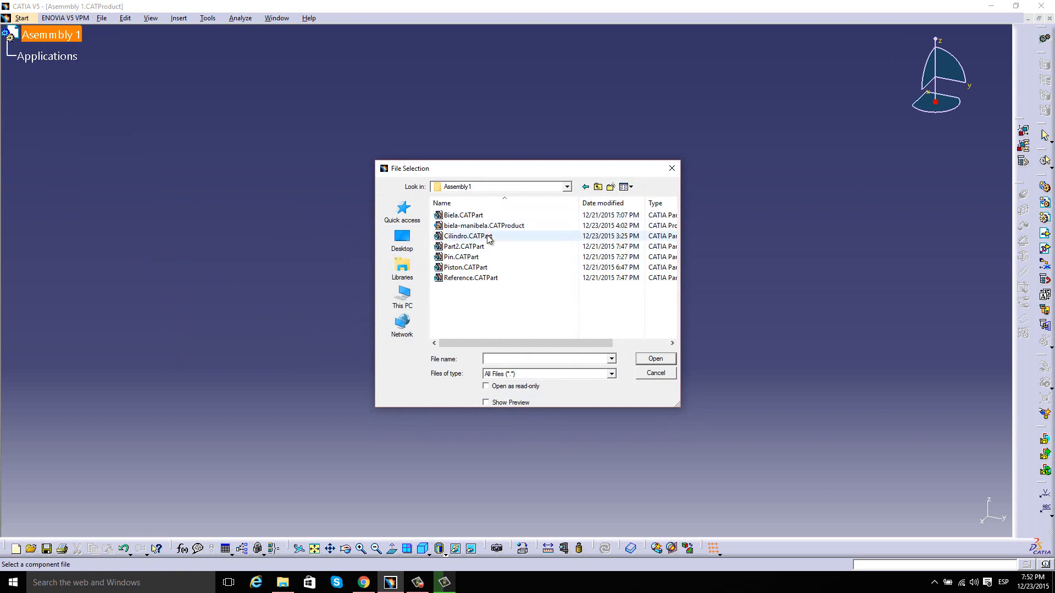
left_click(463, 215)
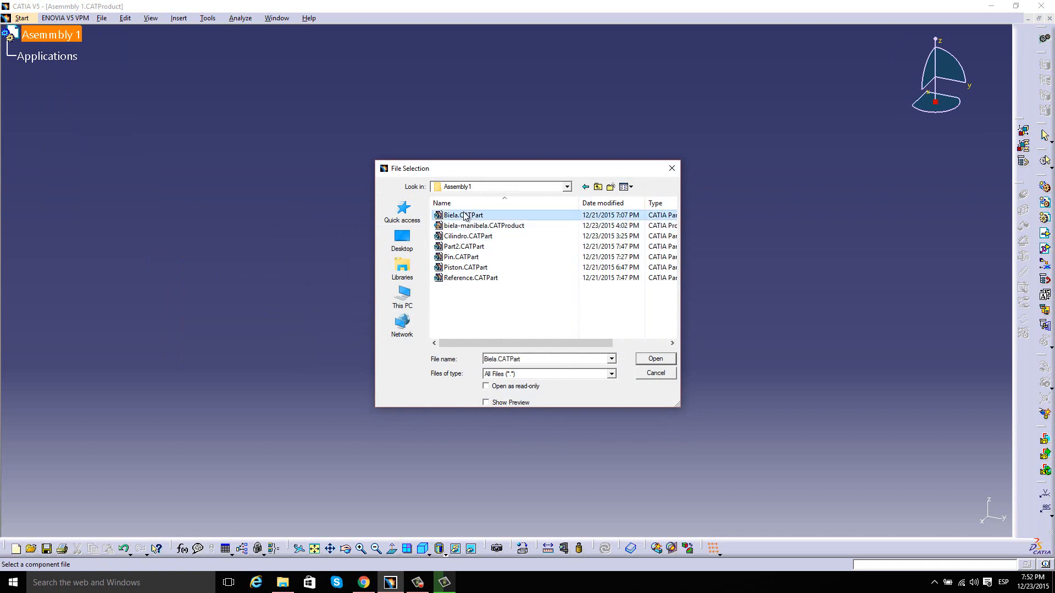
left_click(655, 359)
Add Cilindro.CATPart to Asemmbly 1 as an existing component
right_click(53, 35)
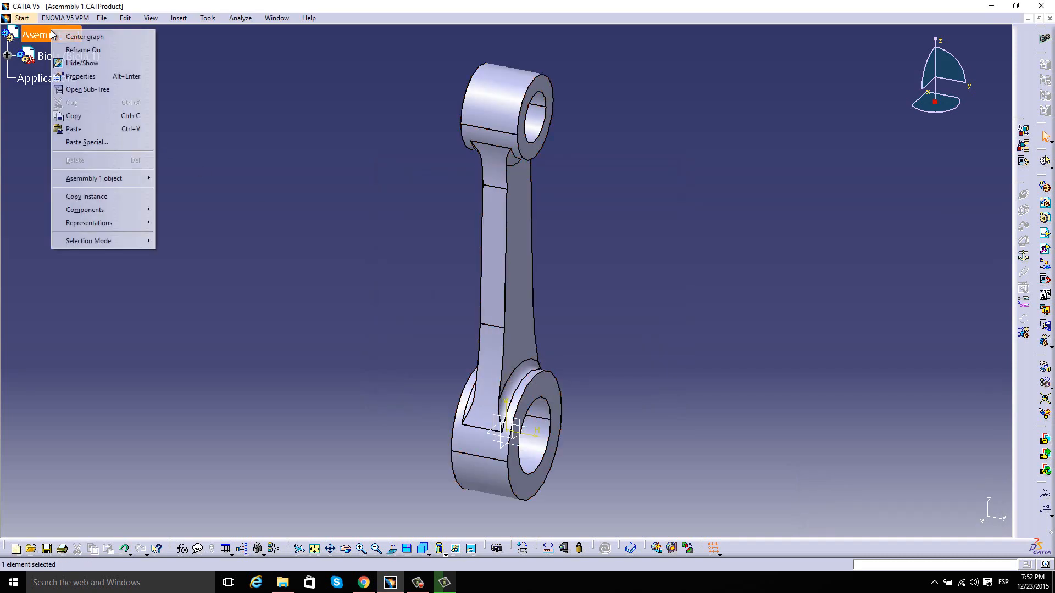
mouse_move(109, 209)
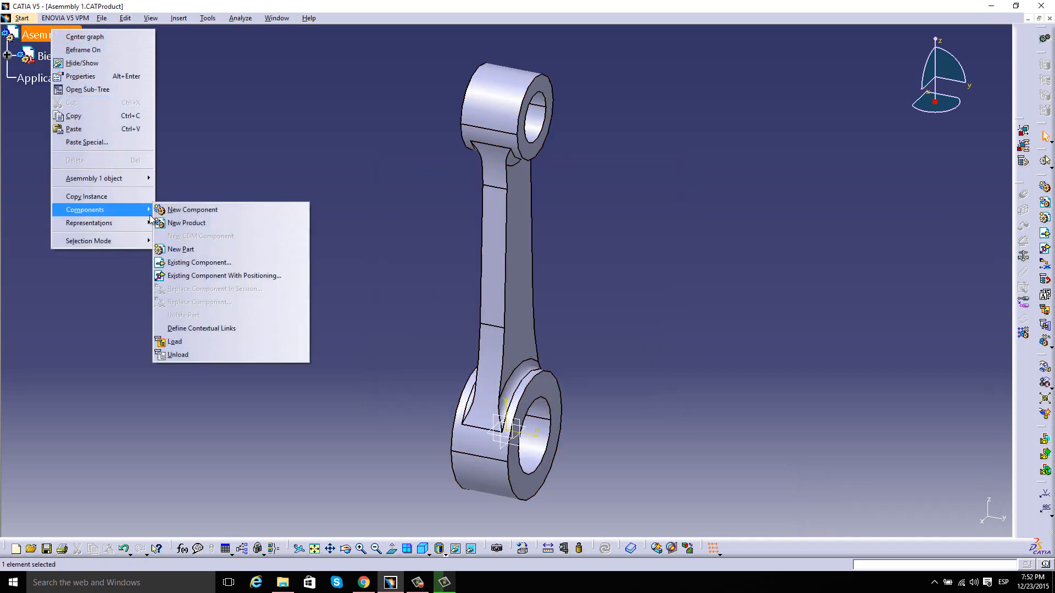
left_click(192, 263)
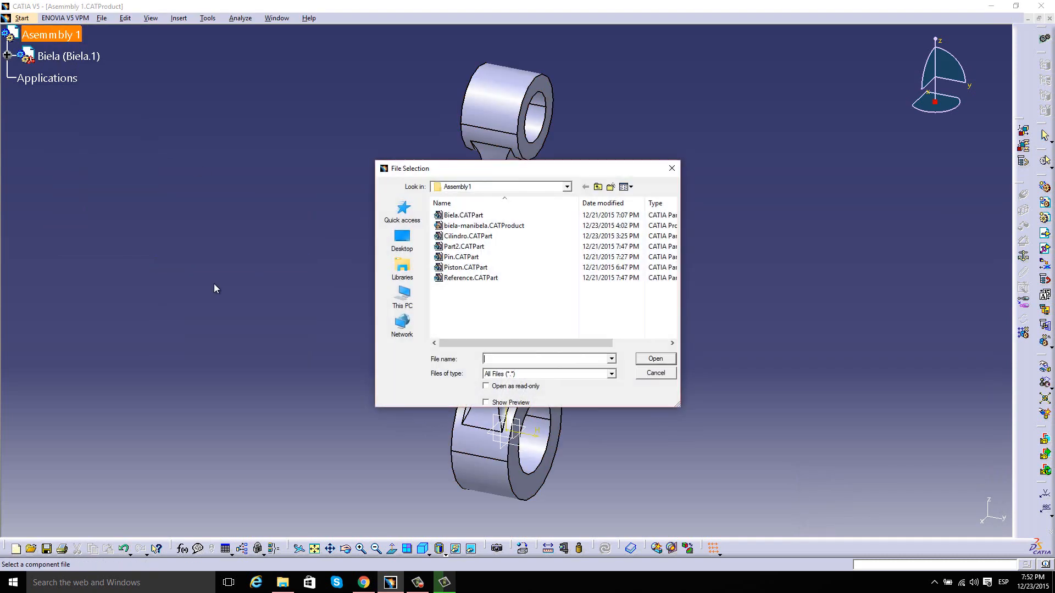
left_click(467, 236)
left_click(654, 359)
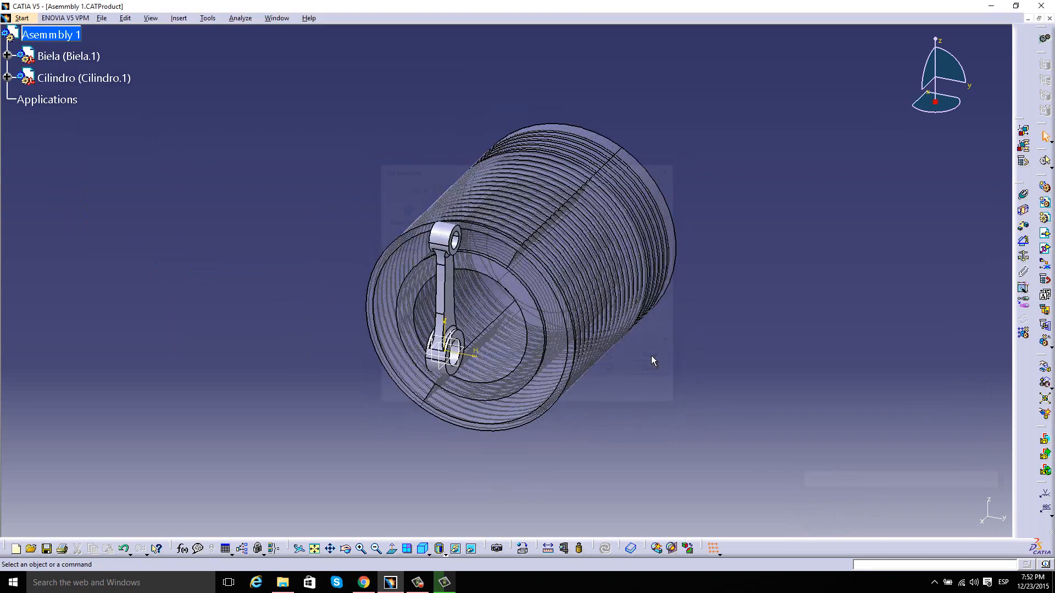
Add the crankshaft file Part2.CATPart to Asemmbly 1 as an existing component
middle_click_drag(334, 207, 348, 207)
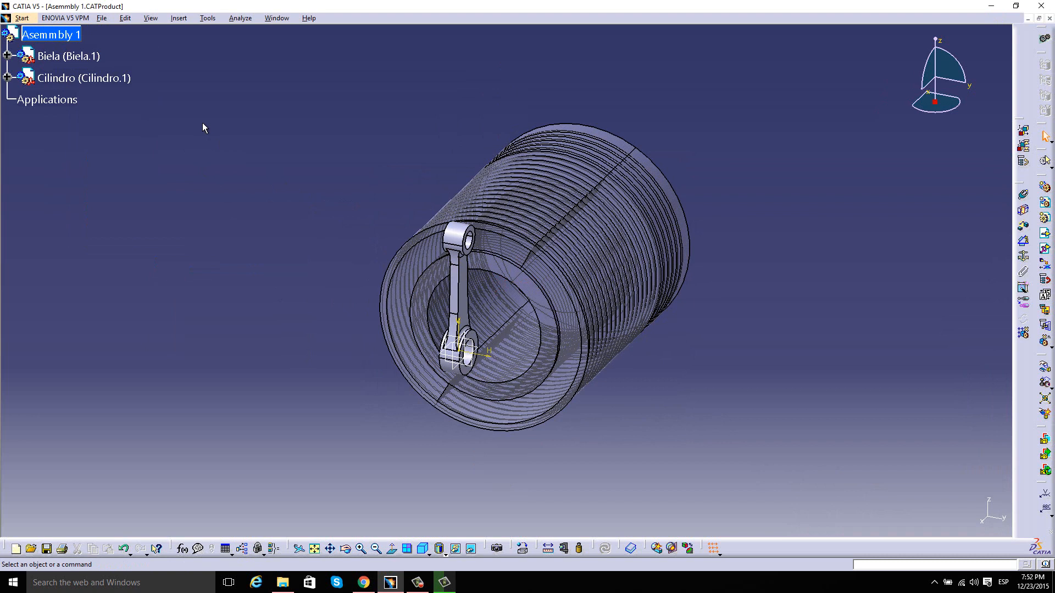
right_click(44, 33)
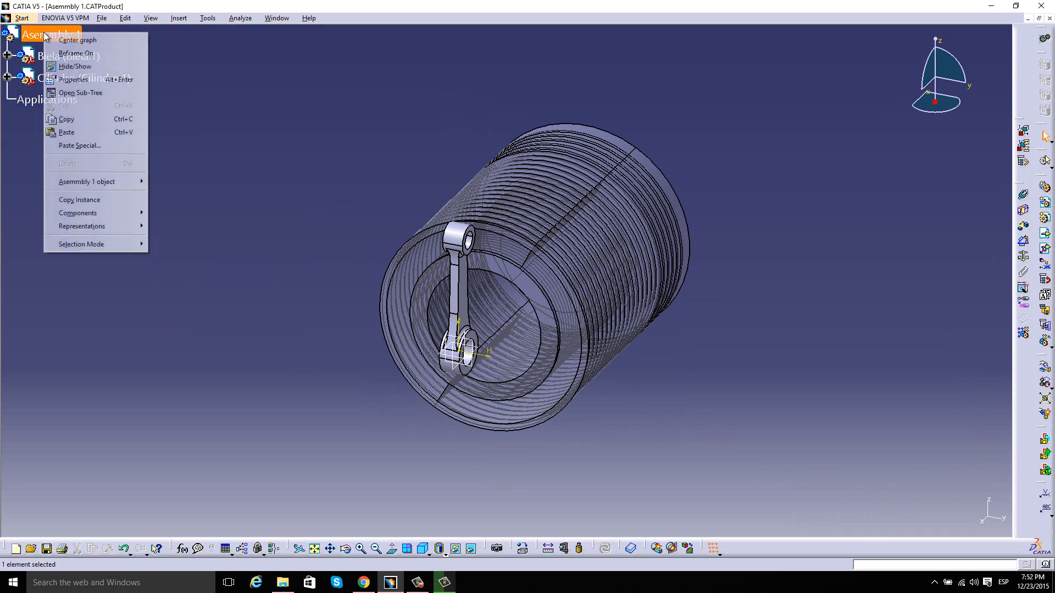
mouse_move(100, 216)
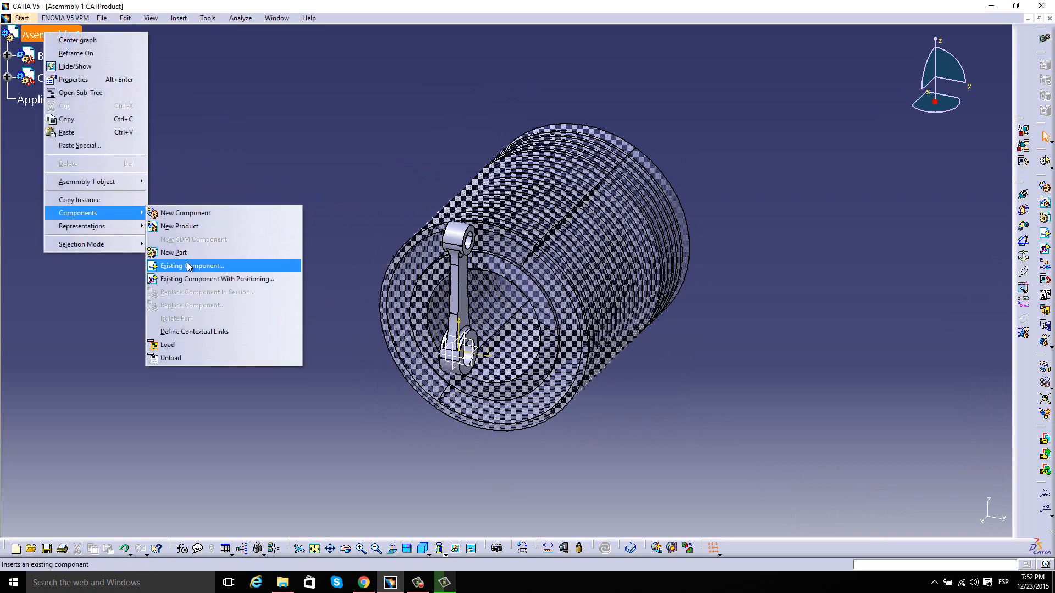
left_click(198, 266)
left_click(465, 247)
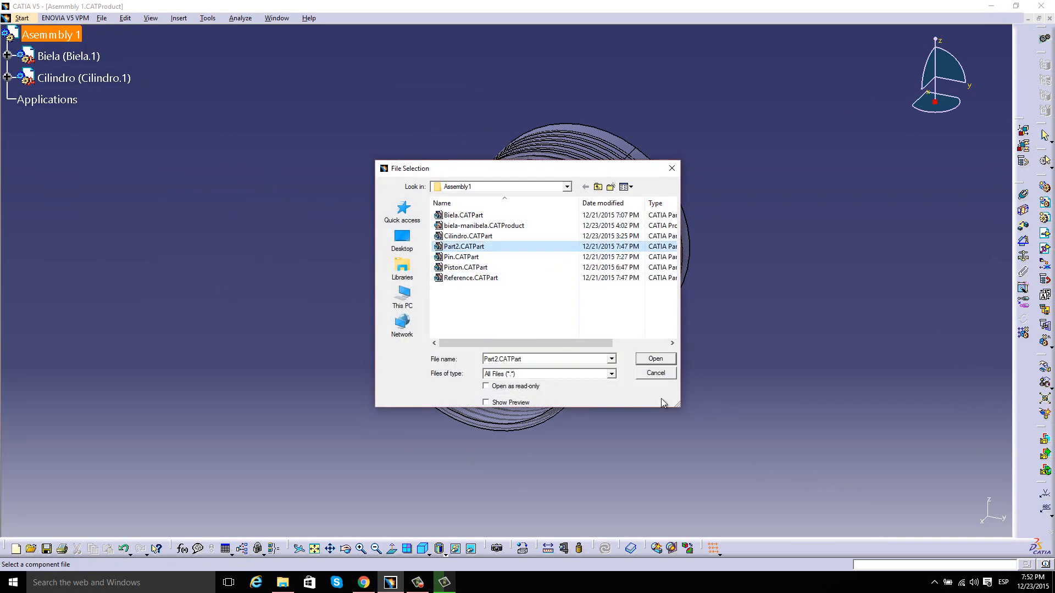
left_click(655, 358)
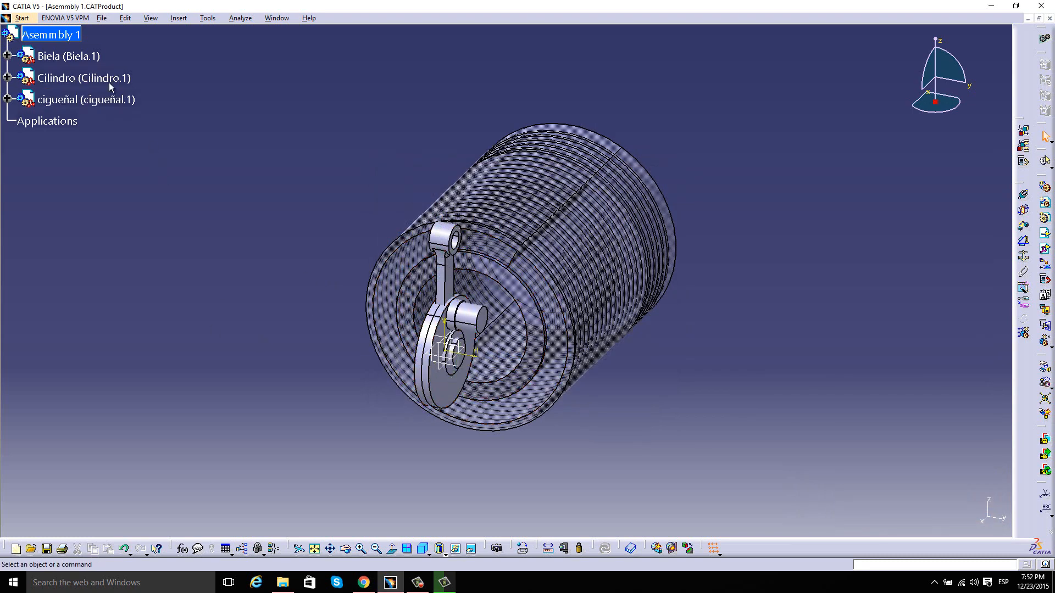
Add Piston.CATPart to Asemmbly 1 as an existing component
right_click(64, 34)
mouse_move(107, 214)
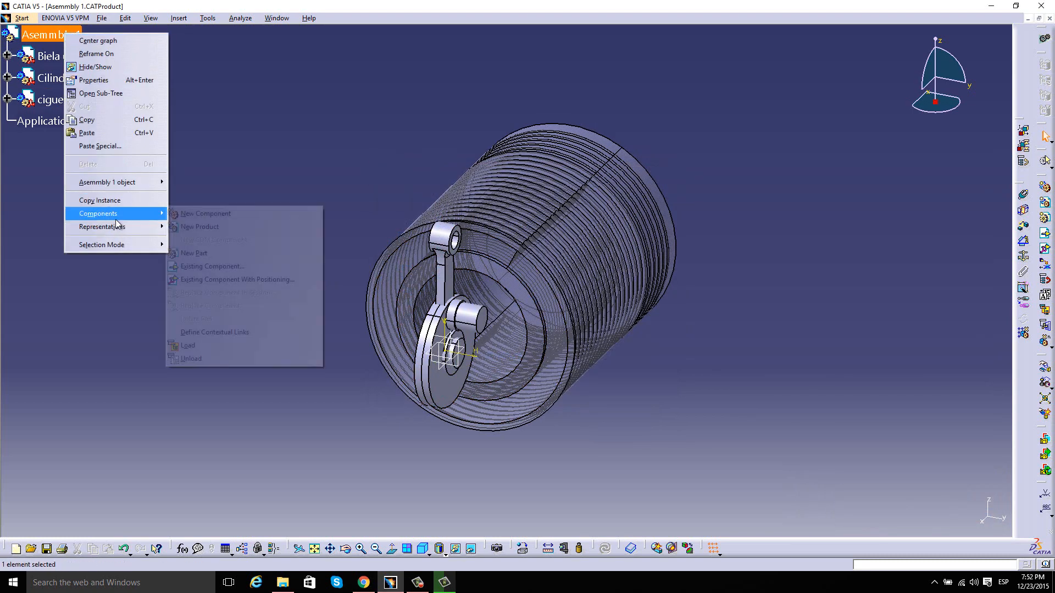
left_click(210, 267)
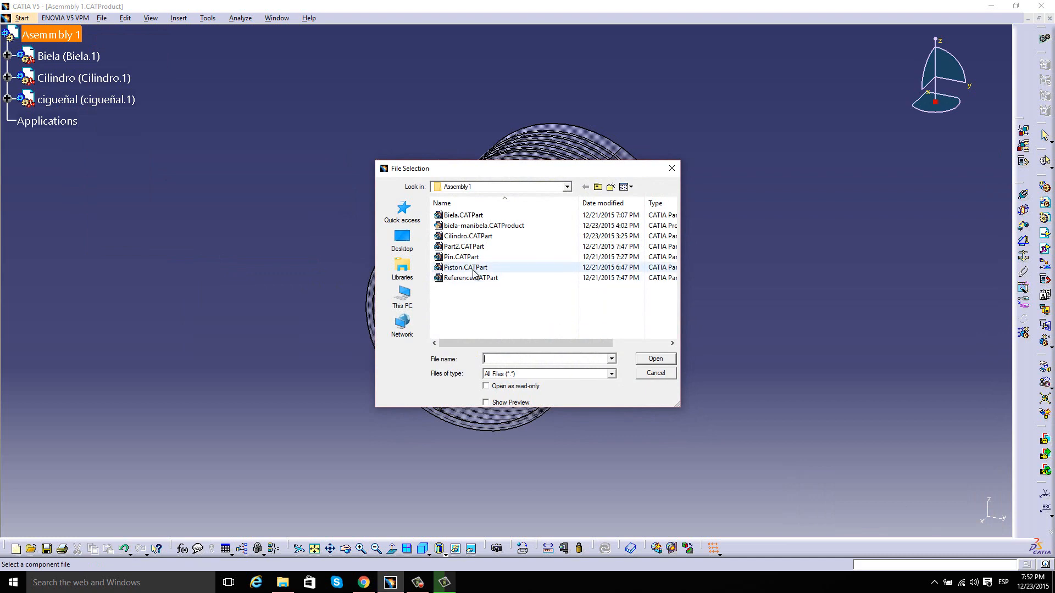
left_click(474, 268)
left_click(654, 359)
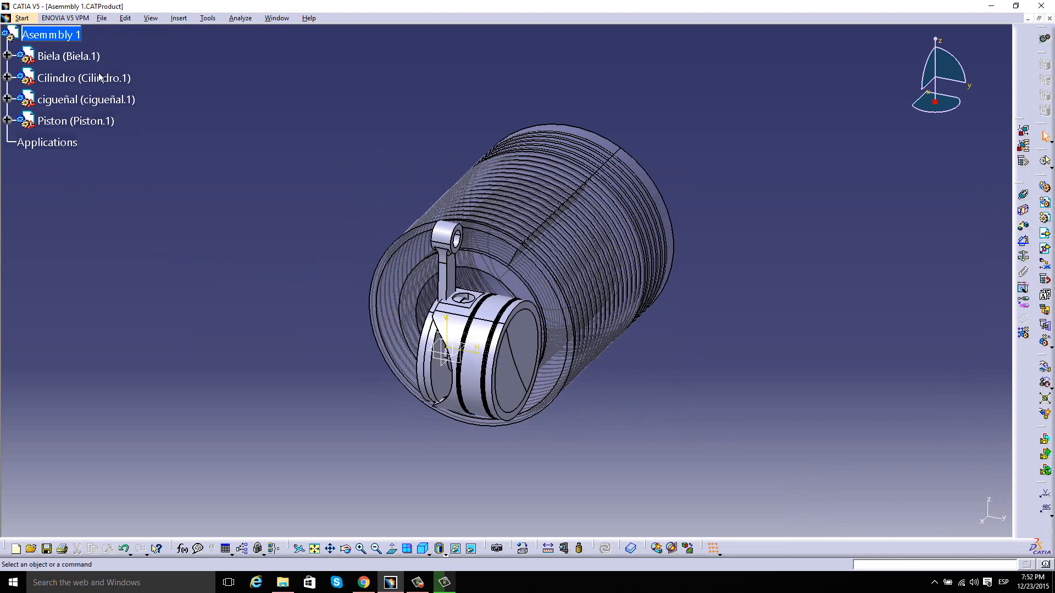
Add Reference.CATPart to Asemmbly 1 as an existing component
left_click(46, 34)
right_click(45, 34)
mouse_move(97, 213)
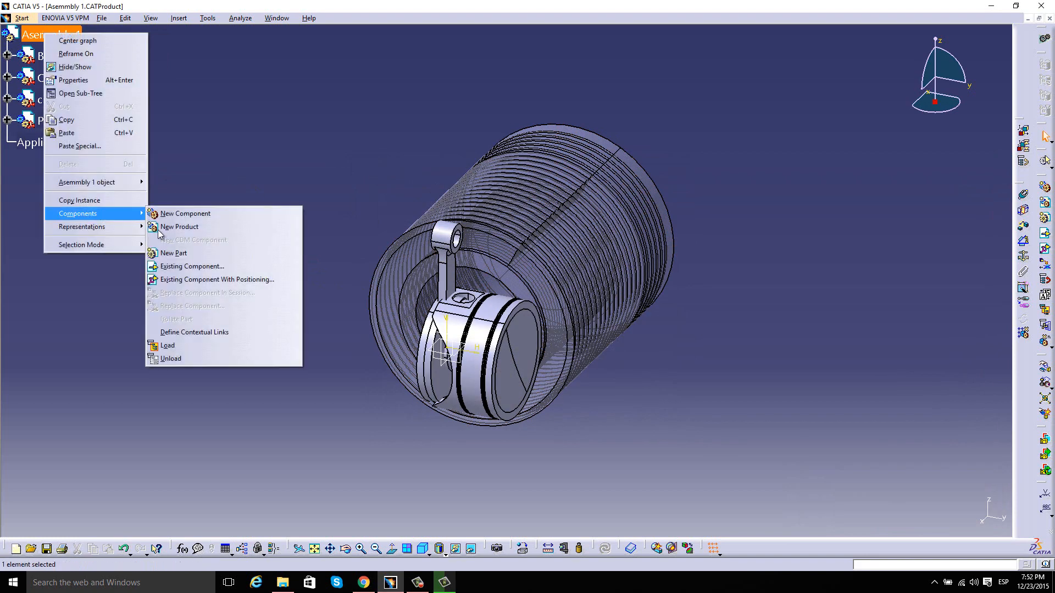
left_click(214, 266)
left_click(464, 278)
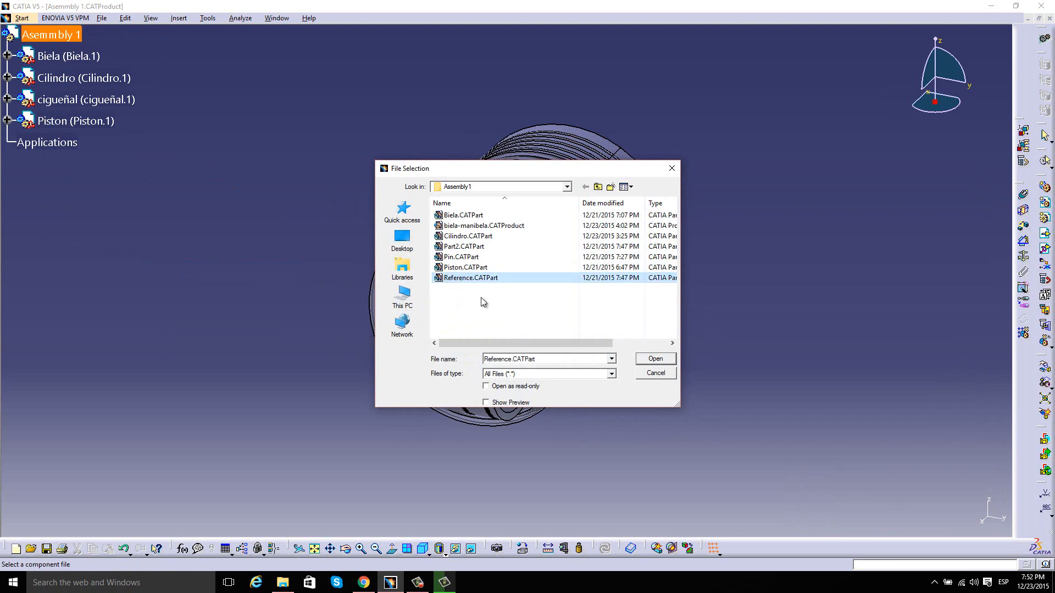
left_click(656, 358)
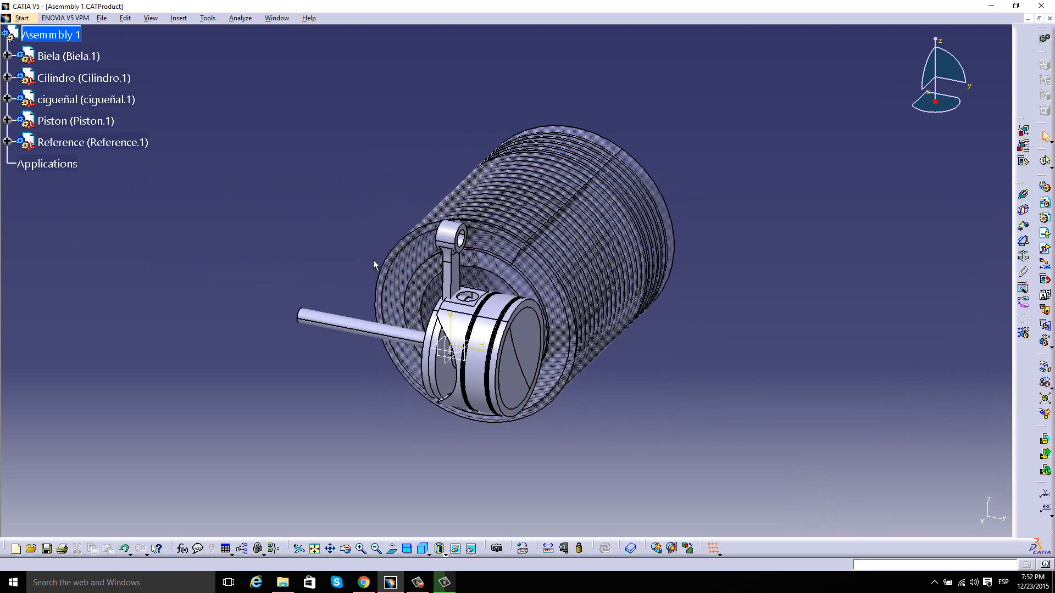
Move the piston along the X axis with the Manipulation tool, clear of the cylinder and the other overlapping parts
middle_click_drag(373, 260, 603, 283)
middle_click_drag(738, 355, 727, 326)
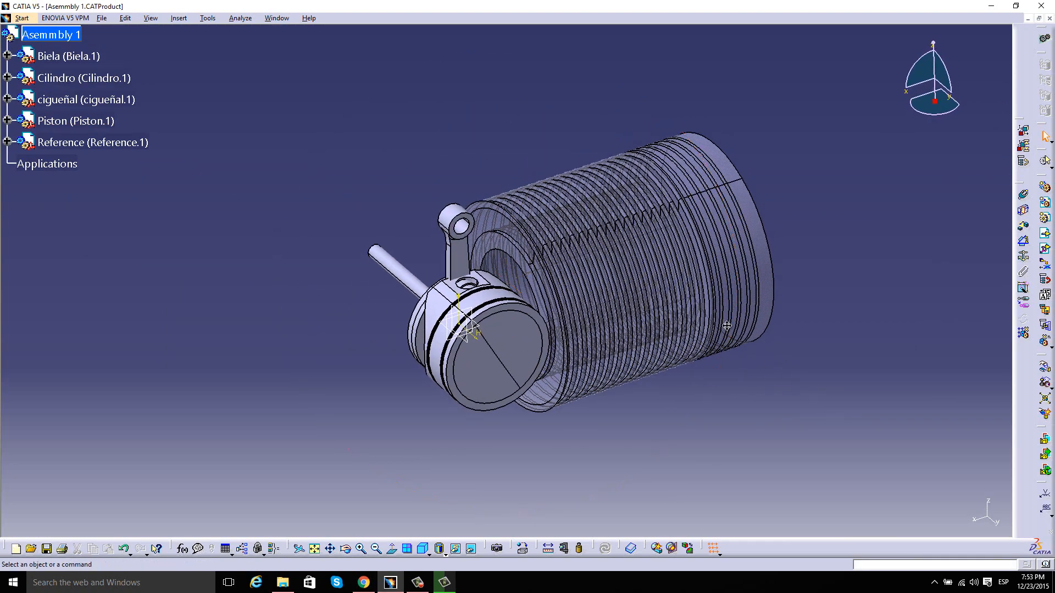
middle_click_drag(776, 352, 729, 333)
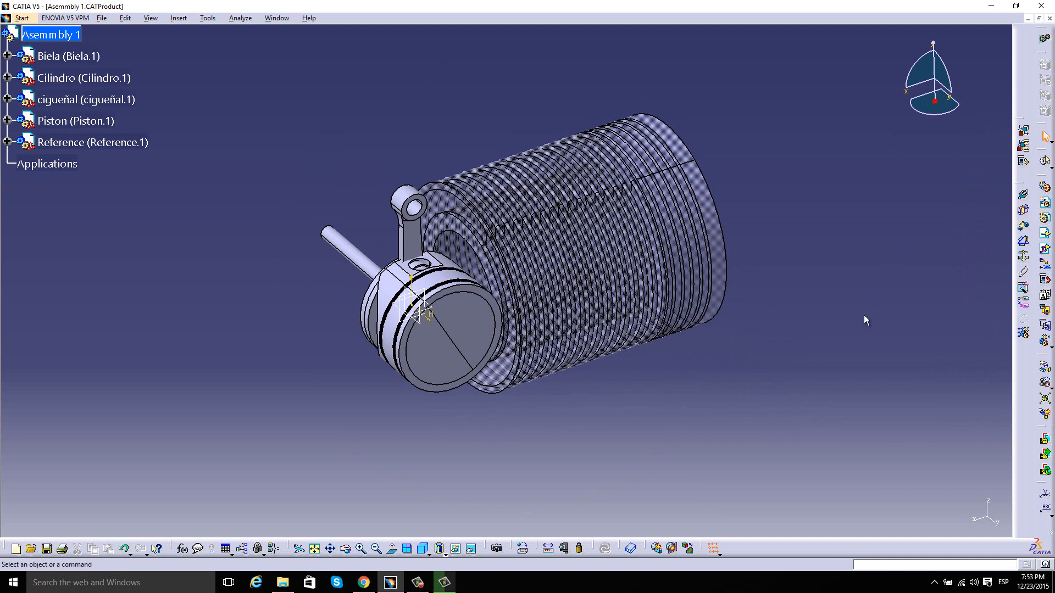
left_click(1044, 368)
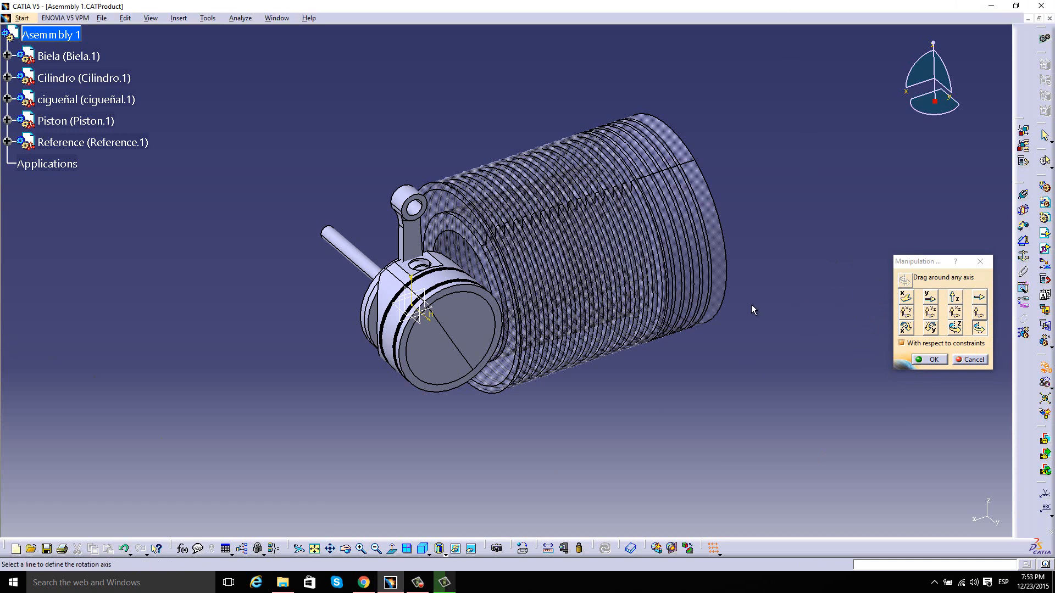
left_click(907, 299)
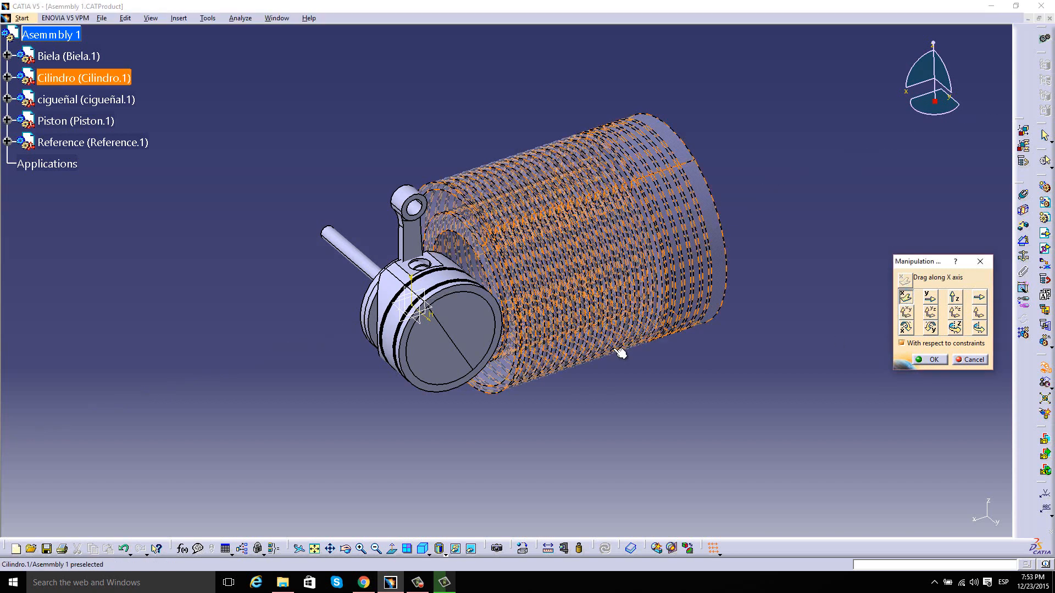
middle_click_drag(422, 350, 483, 344)
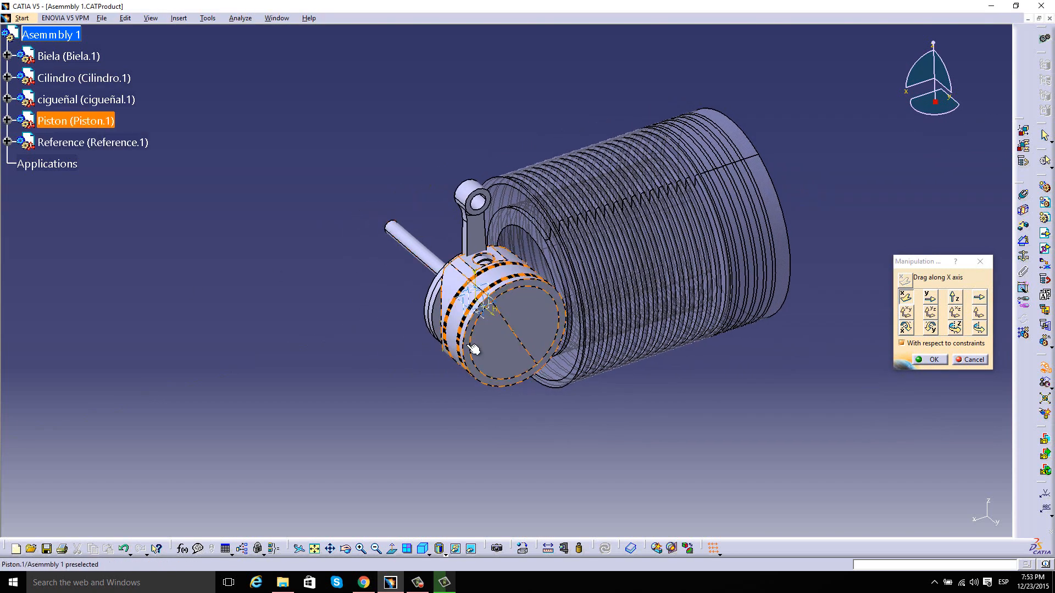
left_click_drag(506, 345, 389, 386)
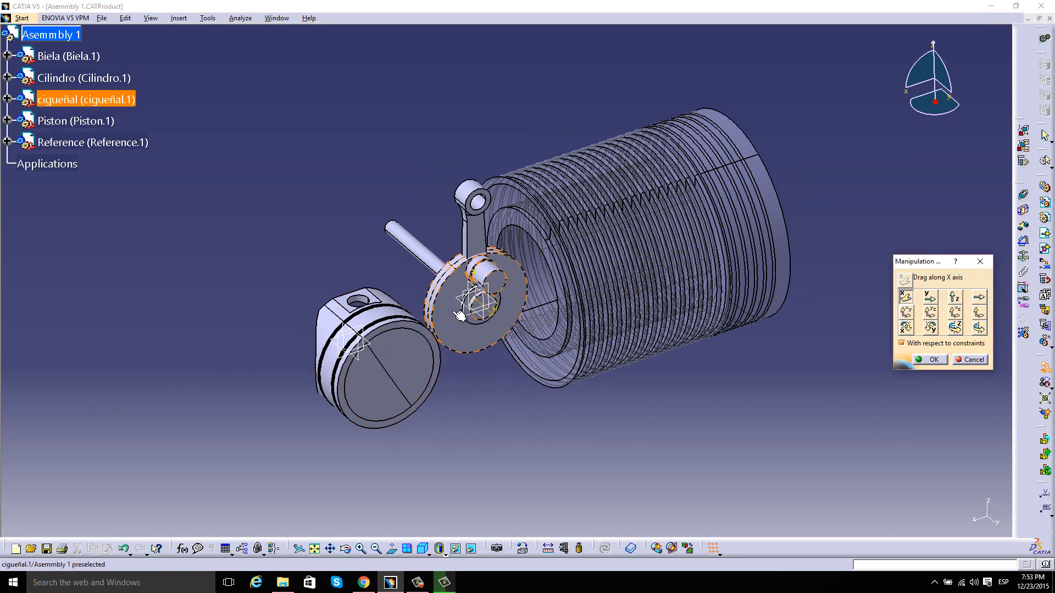
Move the crankshaft, reference rod and connecting rod along the X axis to space them in a row beyond the piston, and finish the manipulation
left_click_drag(444, 309, 218, 387)
left_click_drag(416, 250, 108, 355)
left_click_drag(465, 239, 85, 366)
middle_click_drag(85, 366, 559, 284)
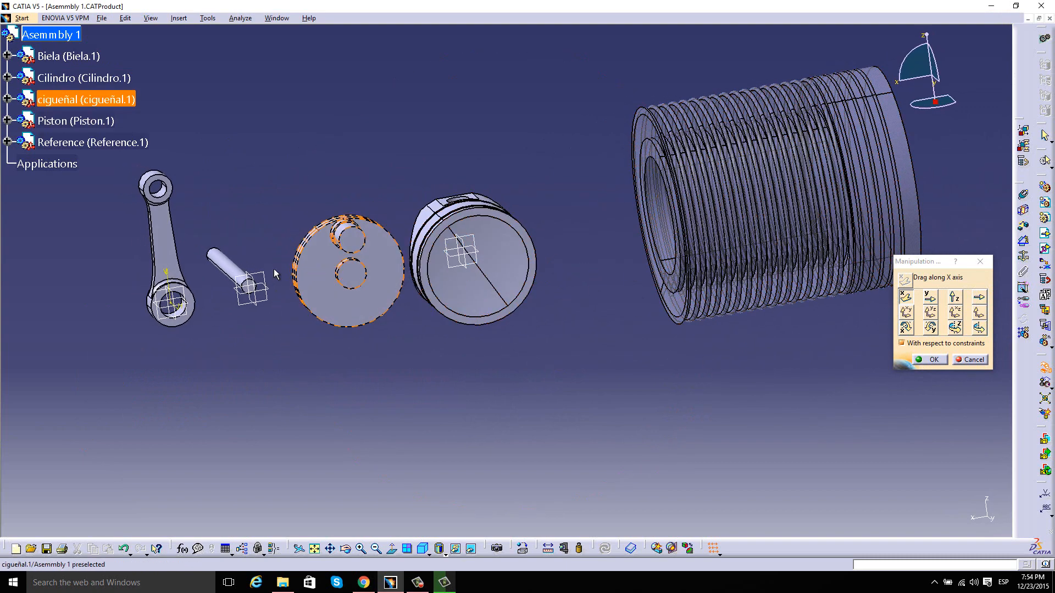
left_click(927, 359)
middle_click_drag(861, 309, 775, 335)
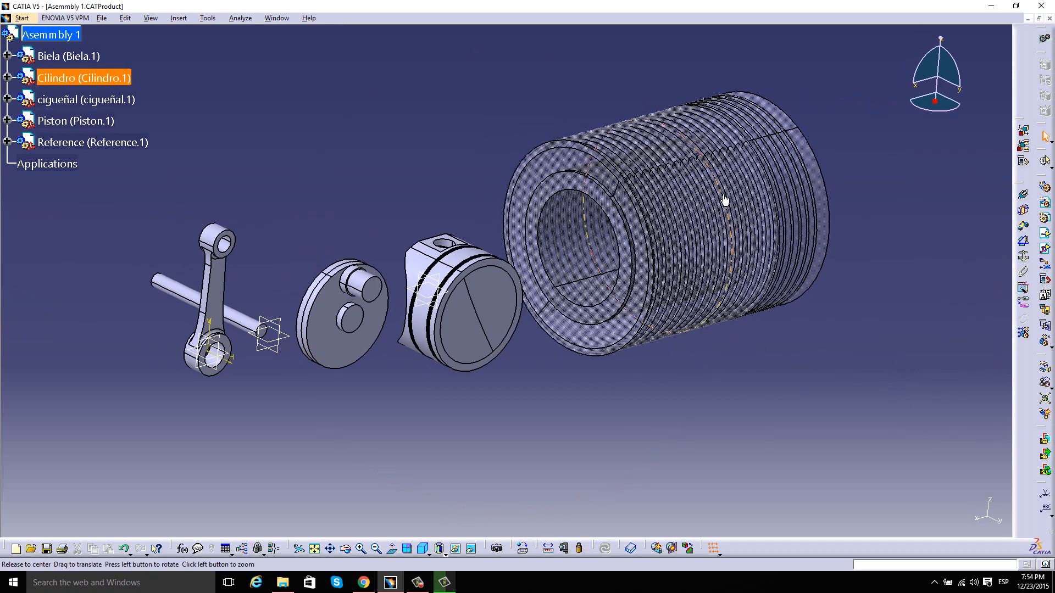
Fix the cylinder in place with a Fix constraint so the other parts can be assembled to it
middle_click_drag(725, 201, 709, 219)
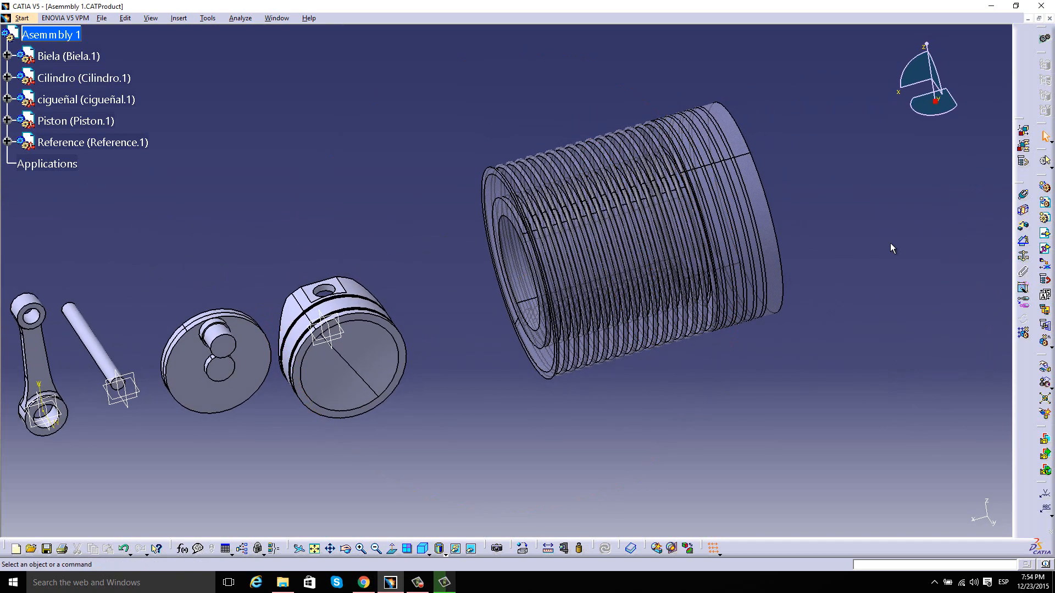
left_click(1025, 263)
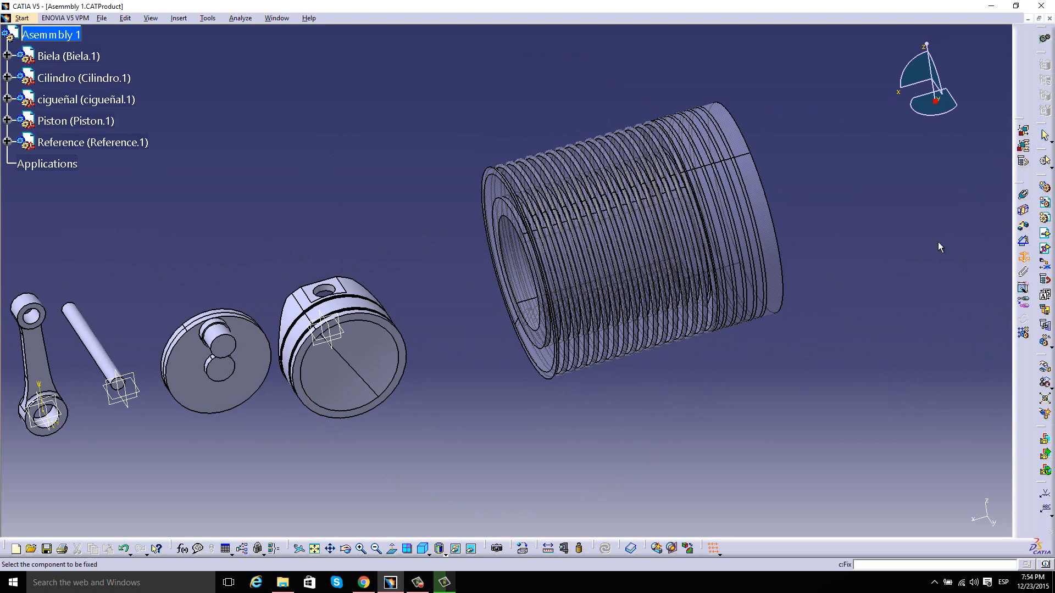
left_click(732, 173)
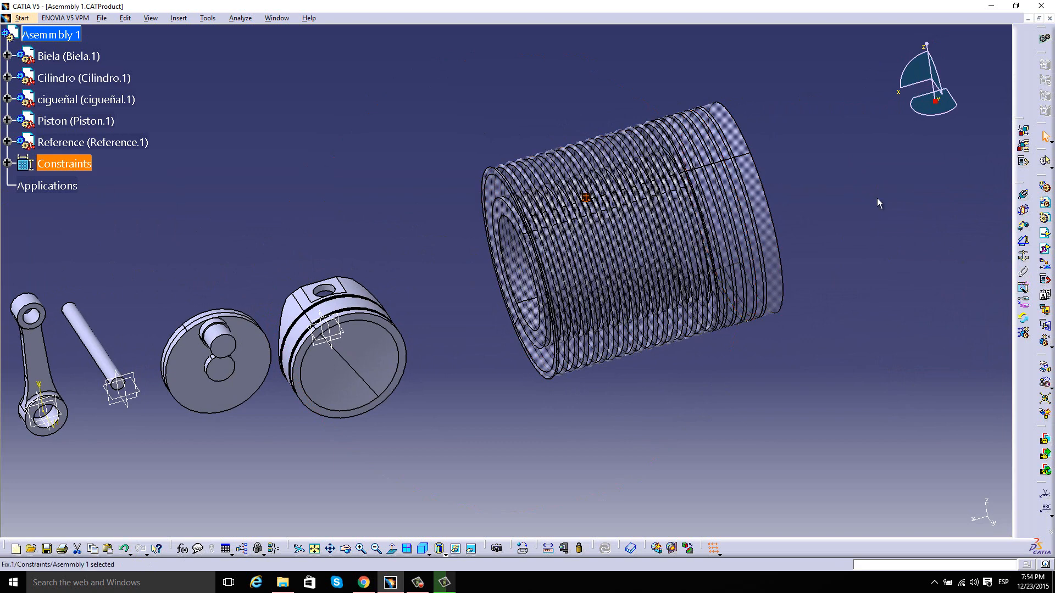
Add a coincidence constraint between the piston's central axis and the cylinder's bore axis, and update the assembly
middle_click_drag(608, 228, 638, 254)
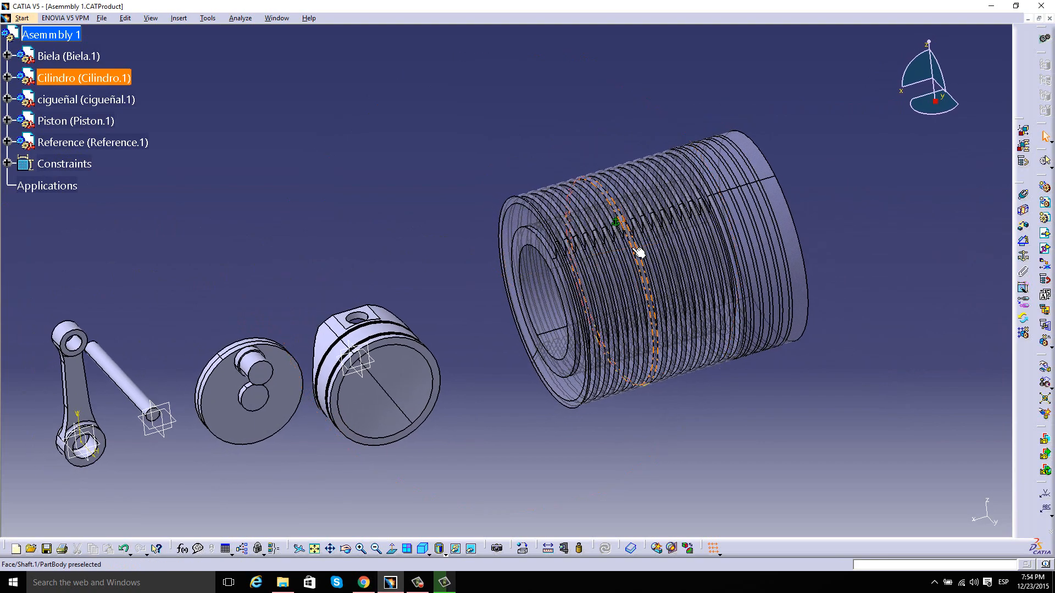
middle_click_drag(553, 236, 588, 217)
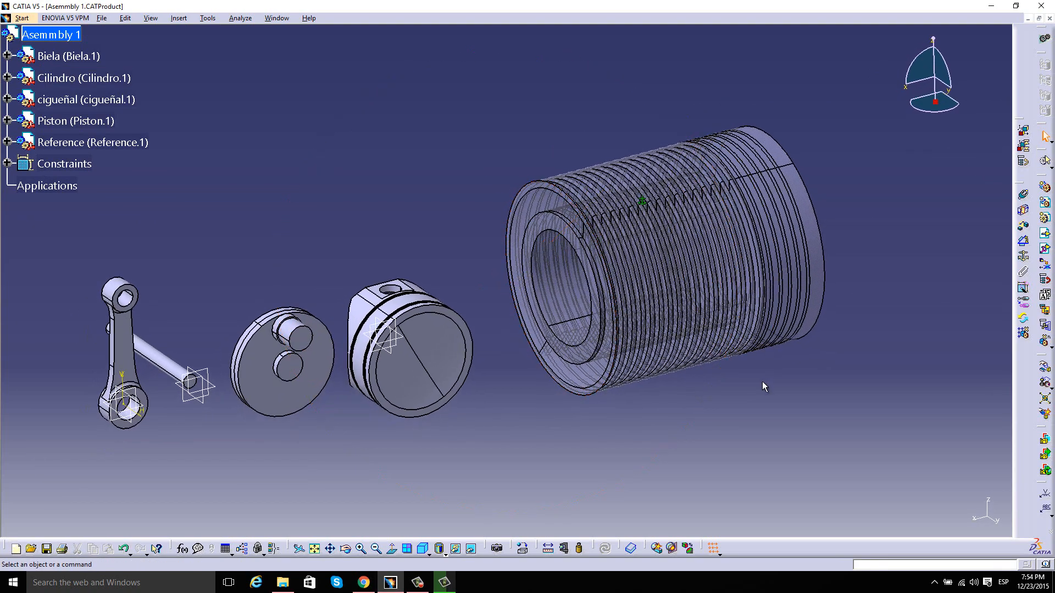
middle_click_drag(699, 398, 710, 371)
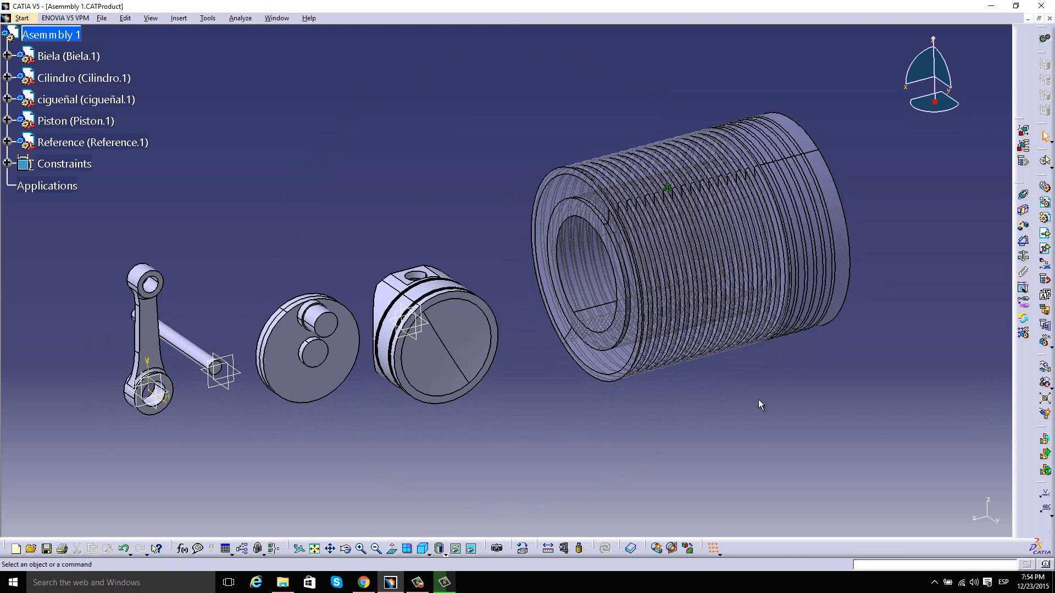
left_click(1023, 196)
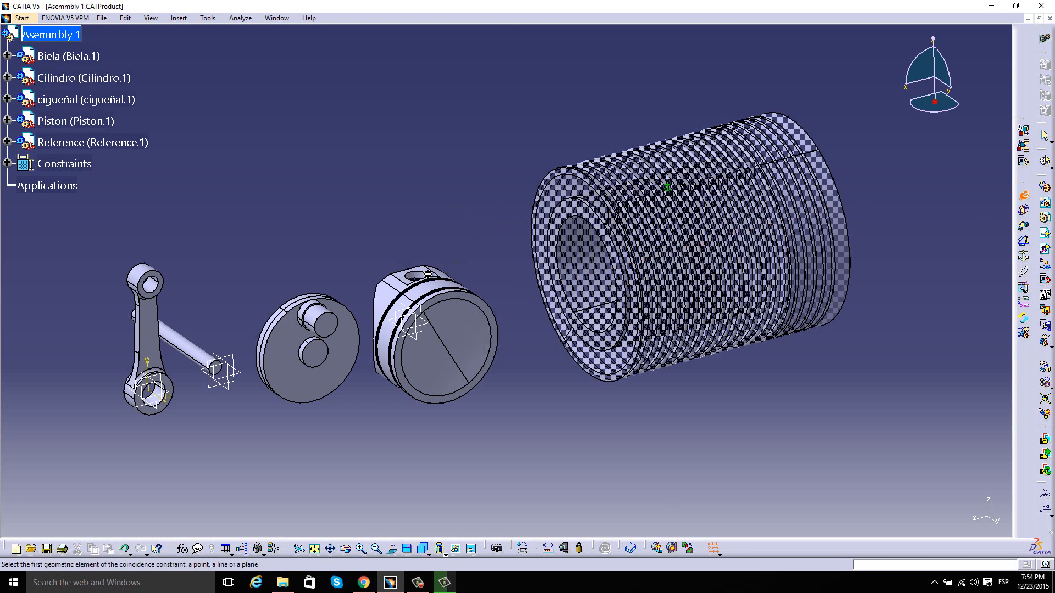
middle_click_drag(426, 244, 432, 249)
middle_click_drag(613, 364, 601, 389)
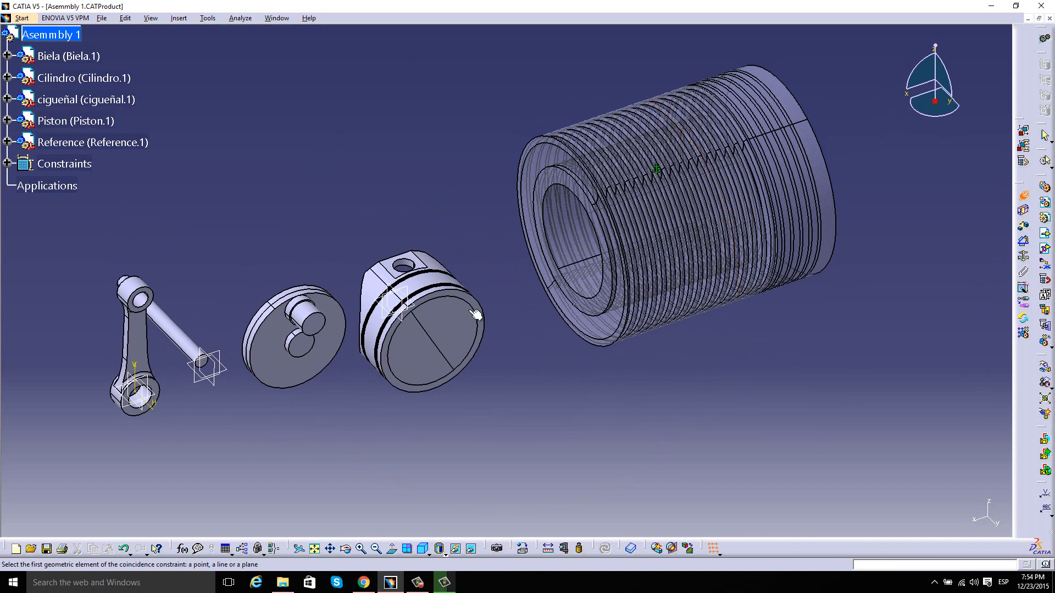
left_click(431, 281)
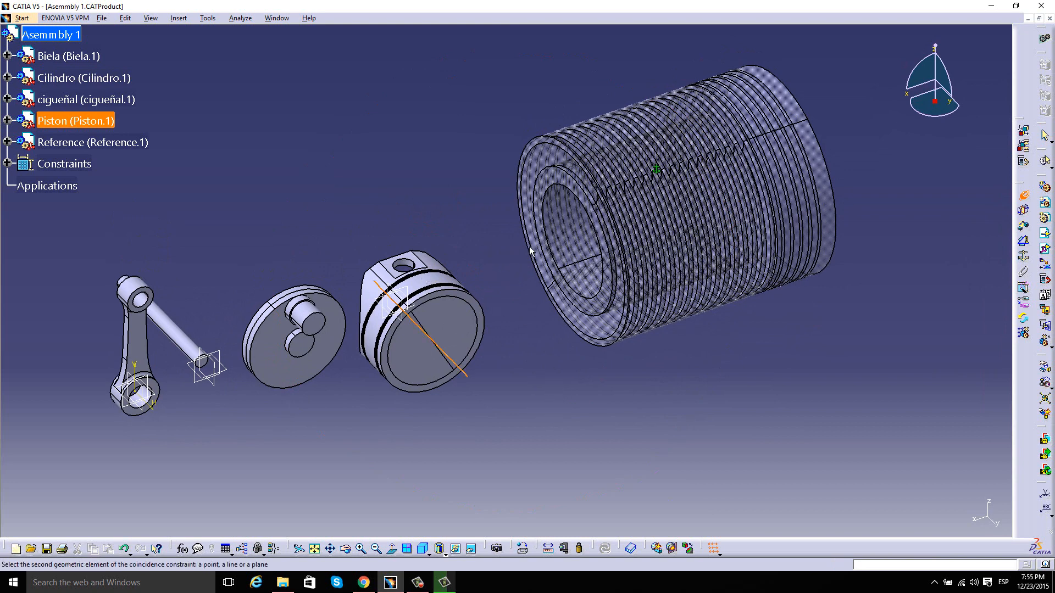
left_click(570, 228)
scroll(476, 365, "up", 5)
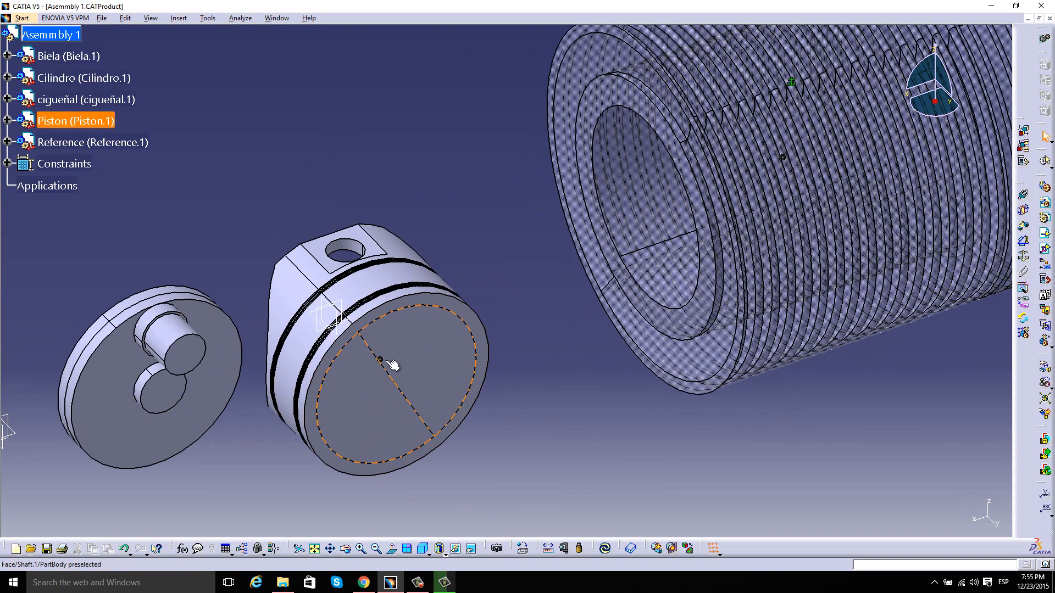
left_click(382, 363)
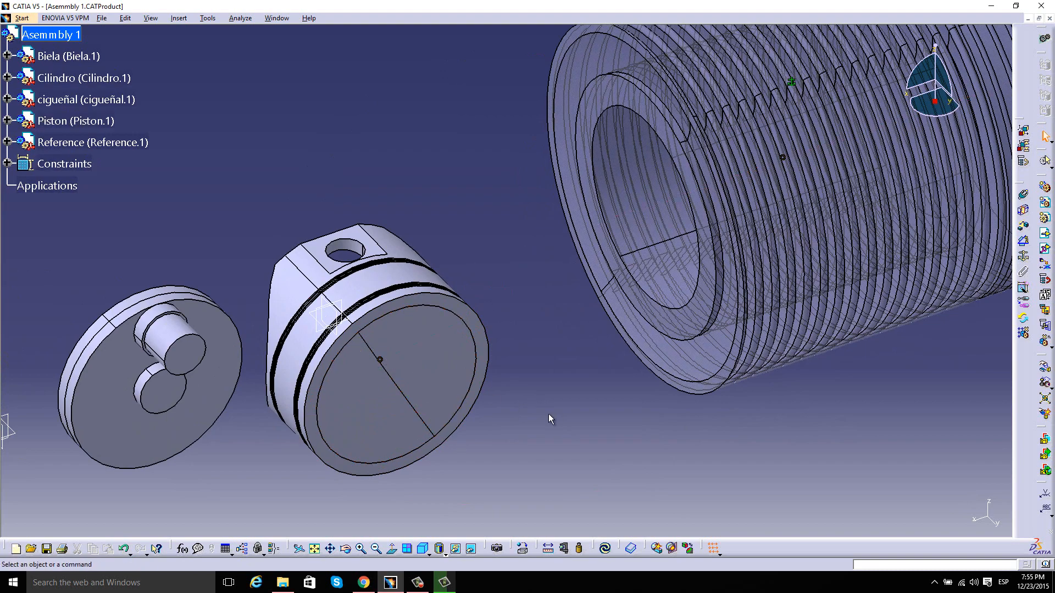
middle_click_drag(535, 413, 542, 448)
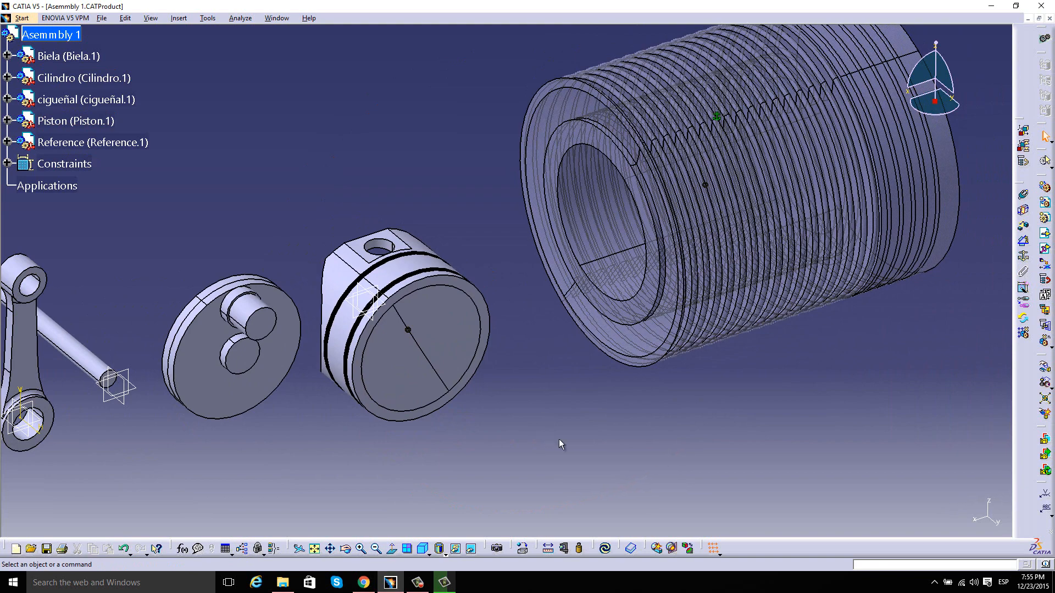
left_click(605, 549)
Move the piston along its own central axis with the Manipulation tool, respecting constraints, until it sits partly inside the cylinder bore
middle_click_drag(586, 449, 478, 385)
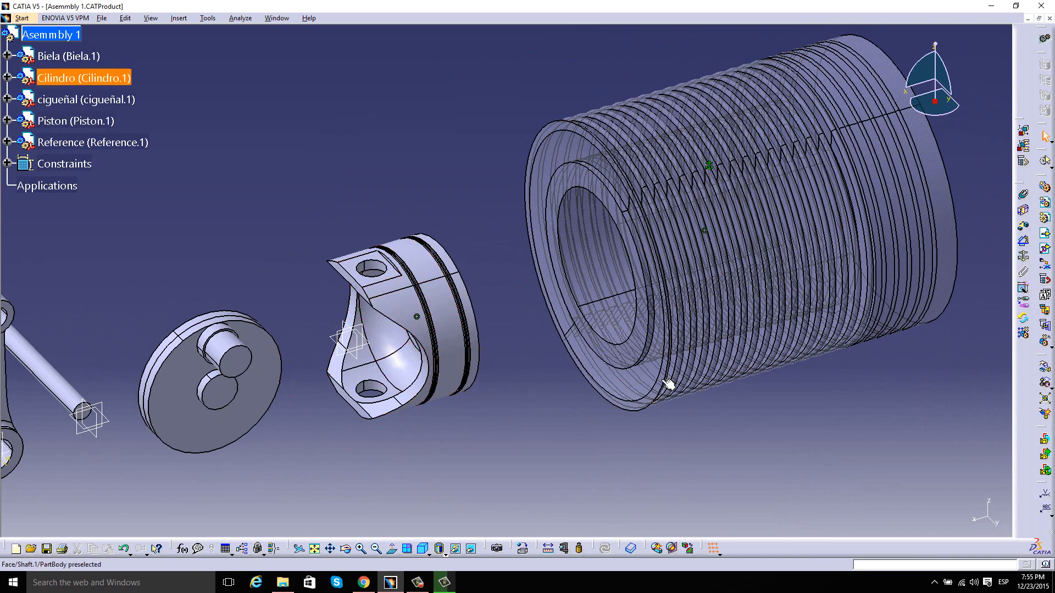
middle_click_drag(668, 385, 783, 334)
middle_click_drag(737, 384, 786, 390)
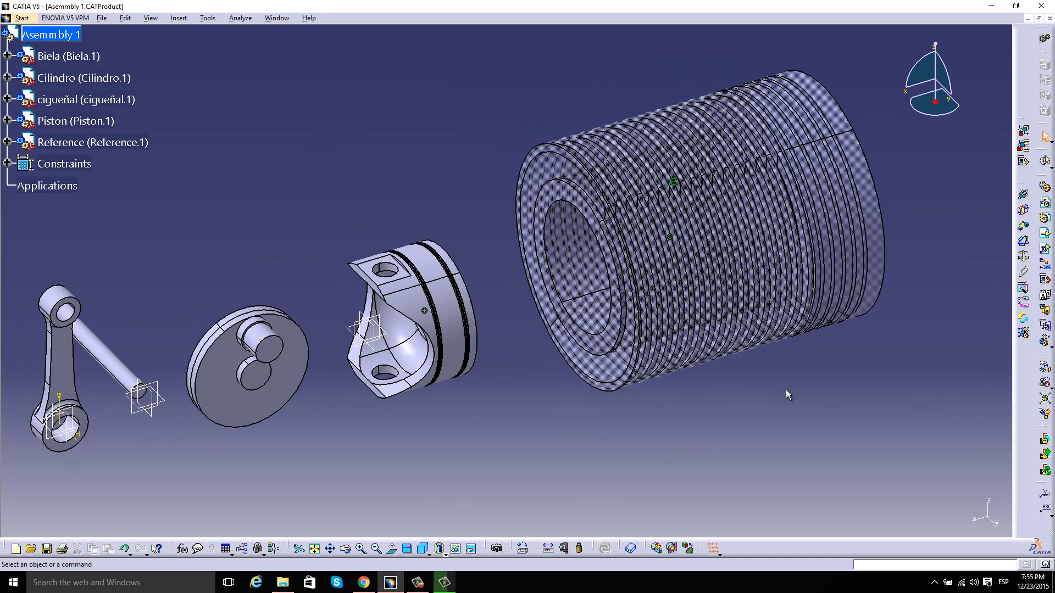
left_click(1045, 383)
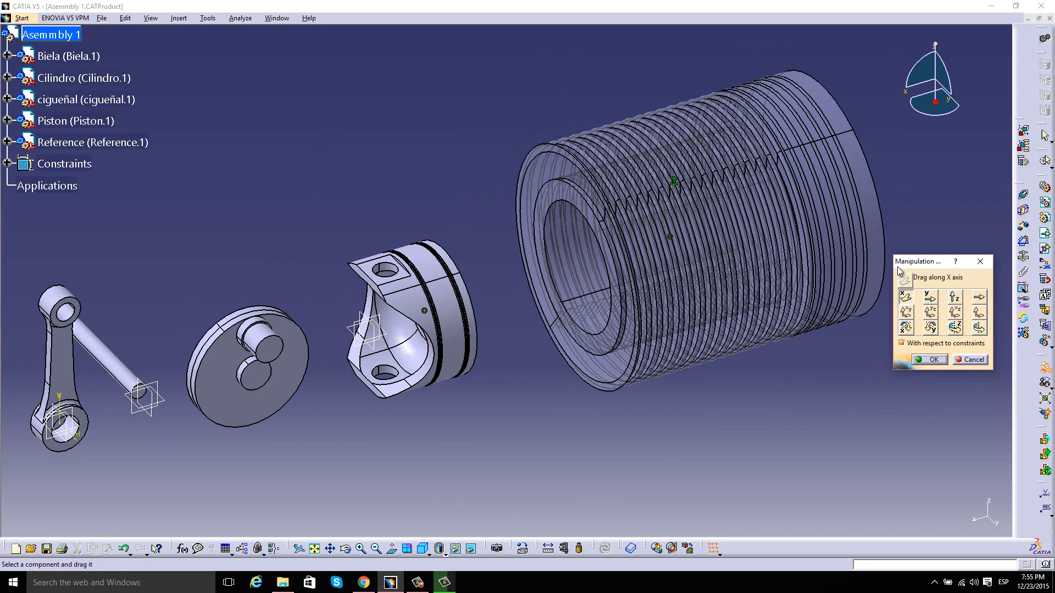
left_click(978, 299)
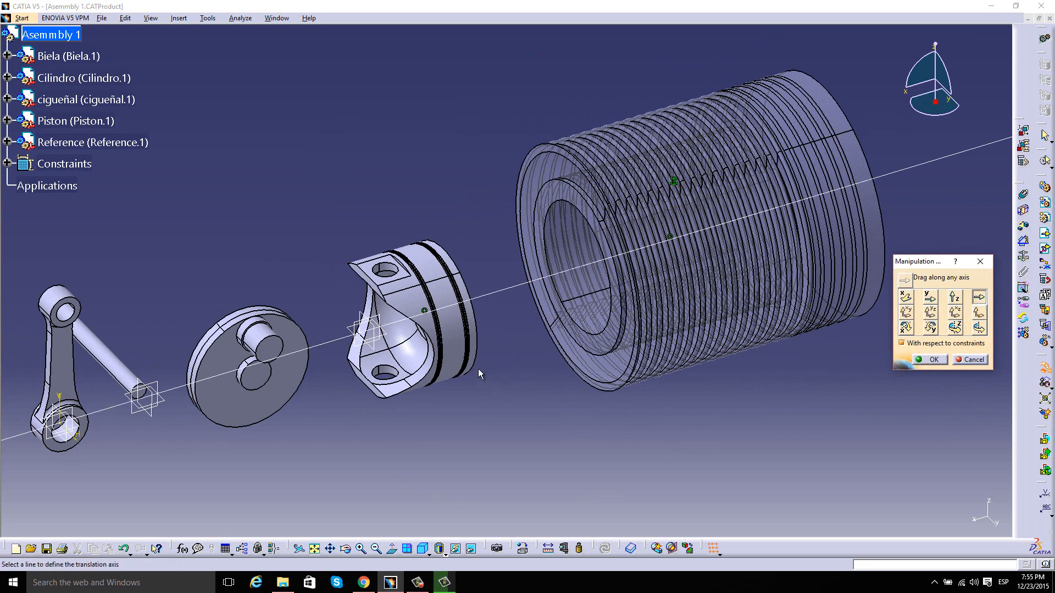
left_click(459, 343)
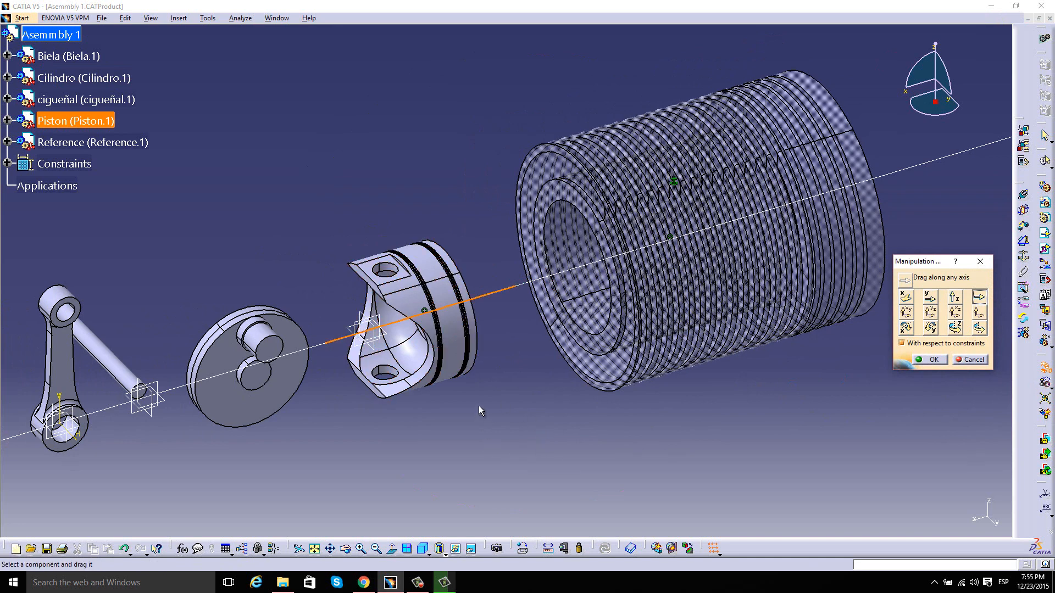
left_click_drag(450, 357, 612, 313)
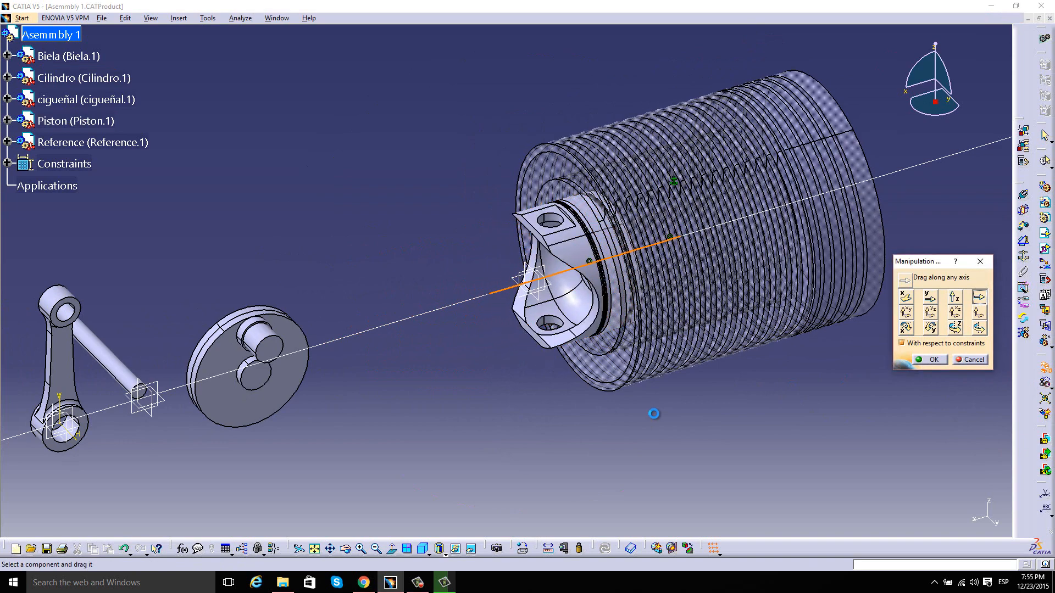
left_click(934, 360)
Add a coincidence constraint between the connecting rod's small-end axis and the piston's pin-hole axis, and update the assembly
middle_click_drag(372, 372, 535, 378)
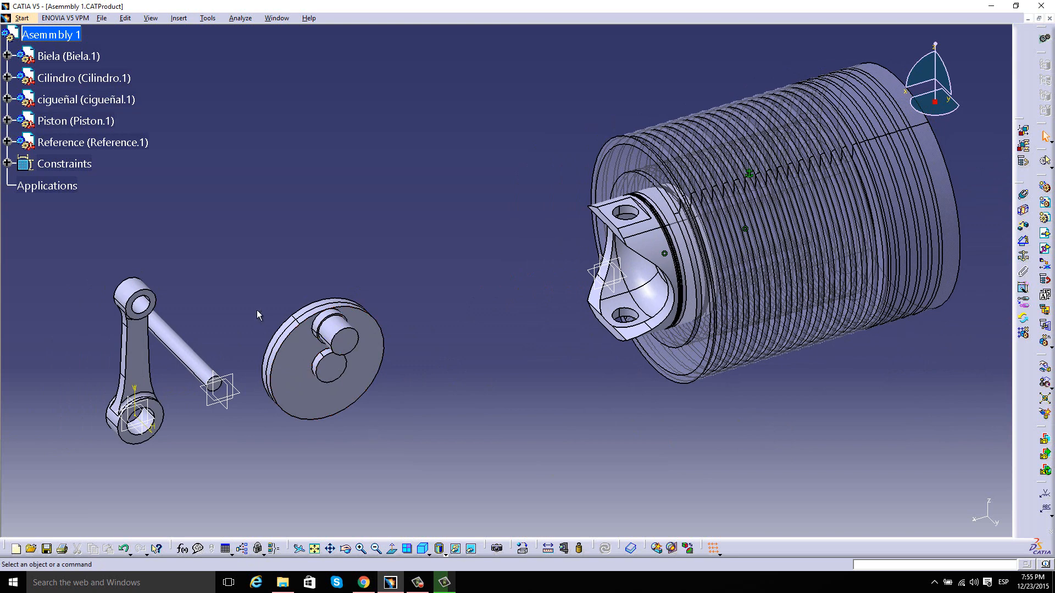
left_click(1023, 195)
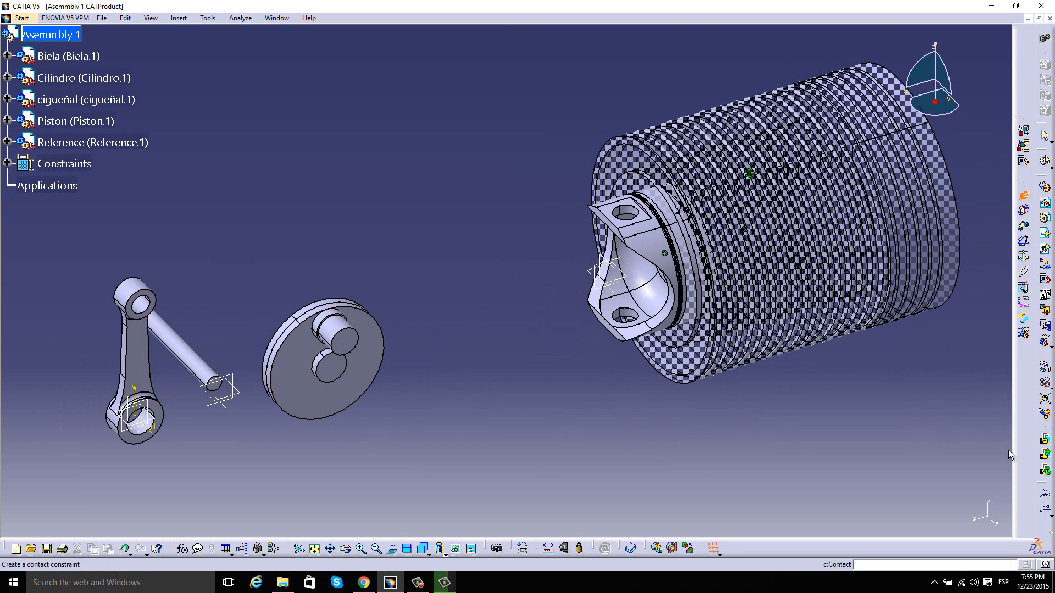
left_click(133, 290)
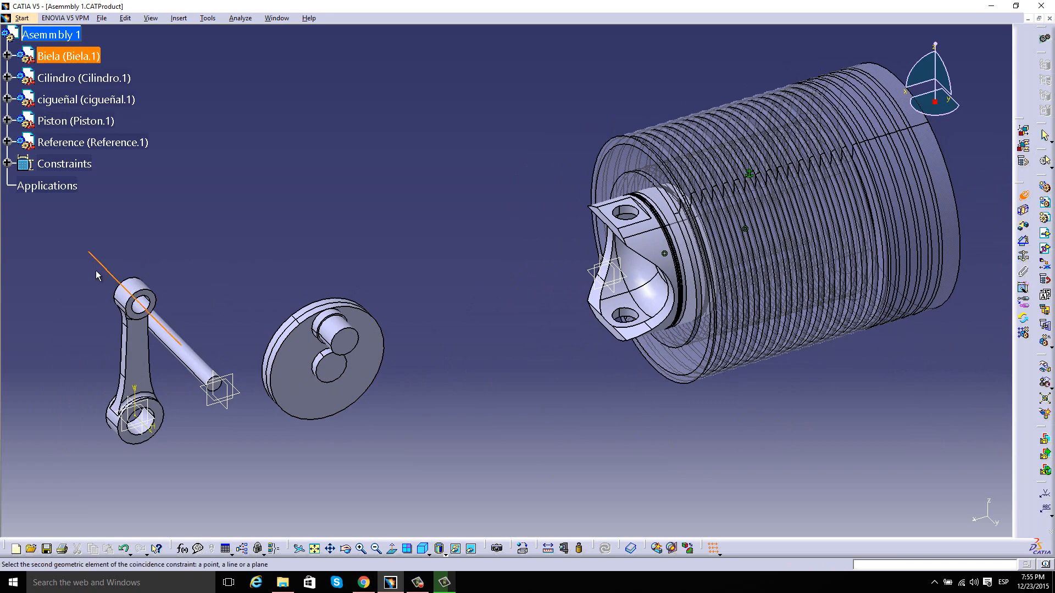
middle_click_drag(518, 253, 460, 214)
left_click(459, 269)
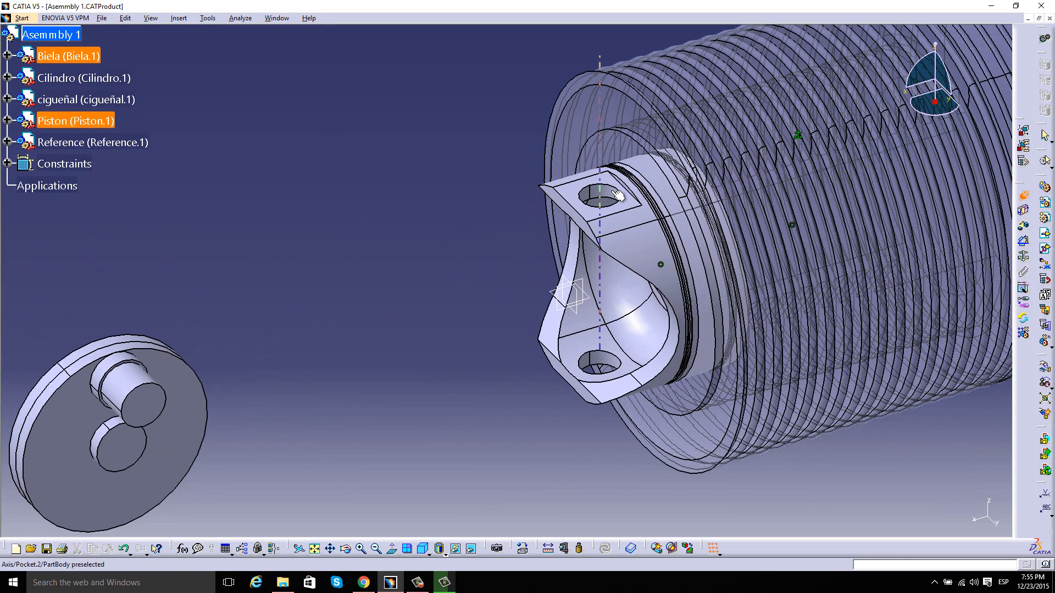
left_click(619, 195)
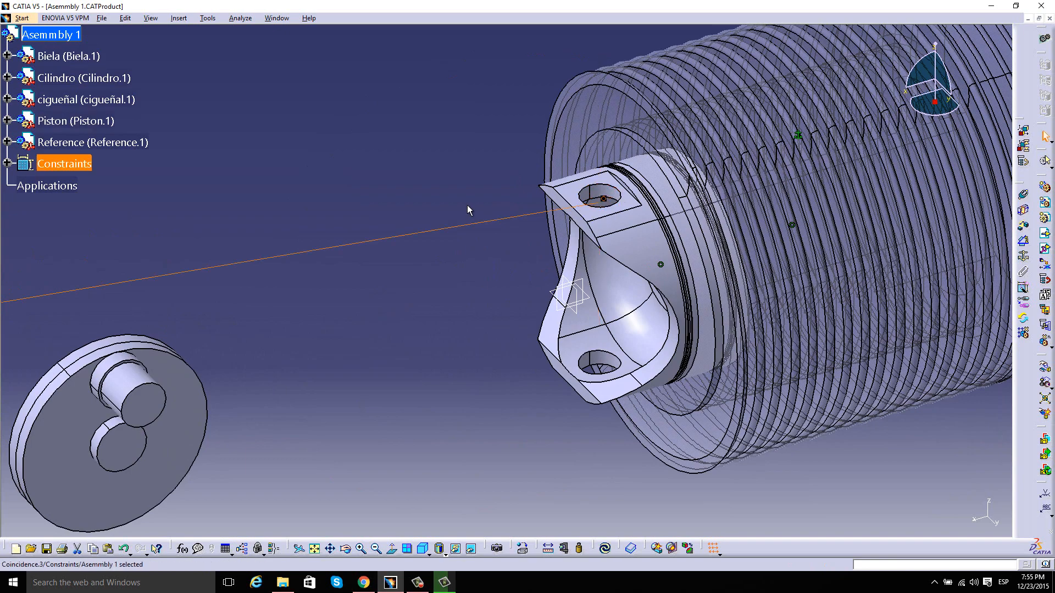
middle_click_drag(471, 212, 537, 270)
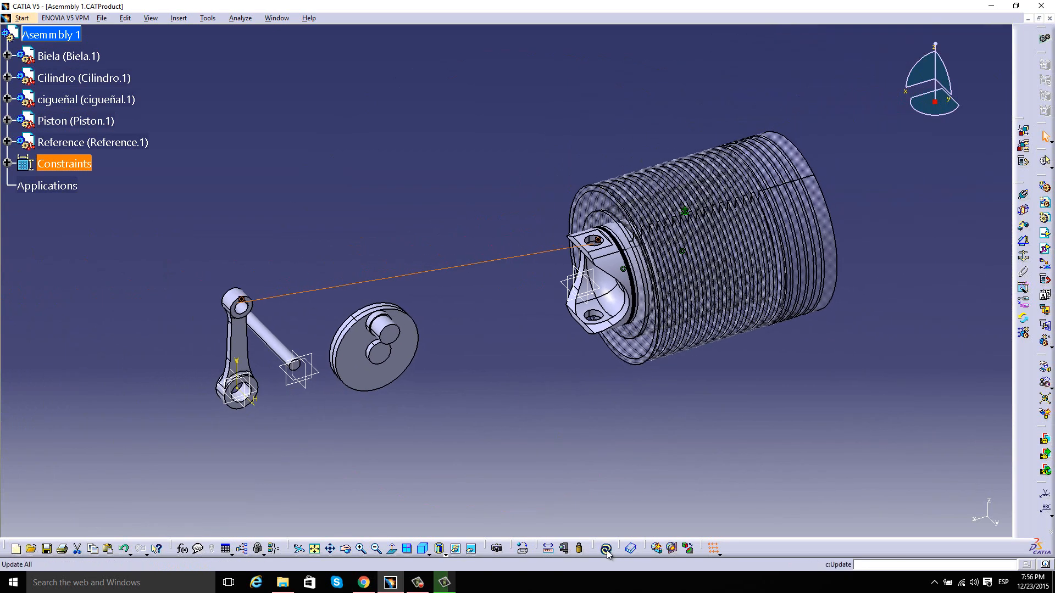
left_click(605, 547)
middle_click_drag(583, 330, 563, 297)
middle_click_drag(592, 351, 560, 288)
left_click(584, 138)
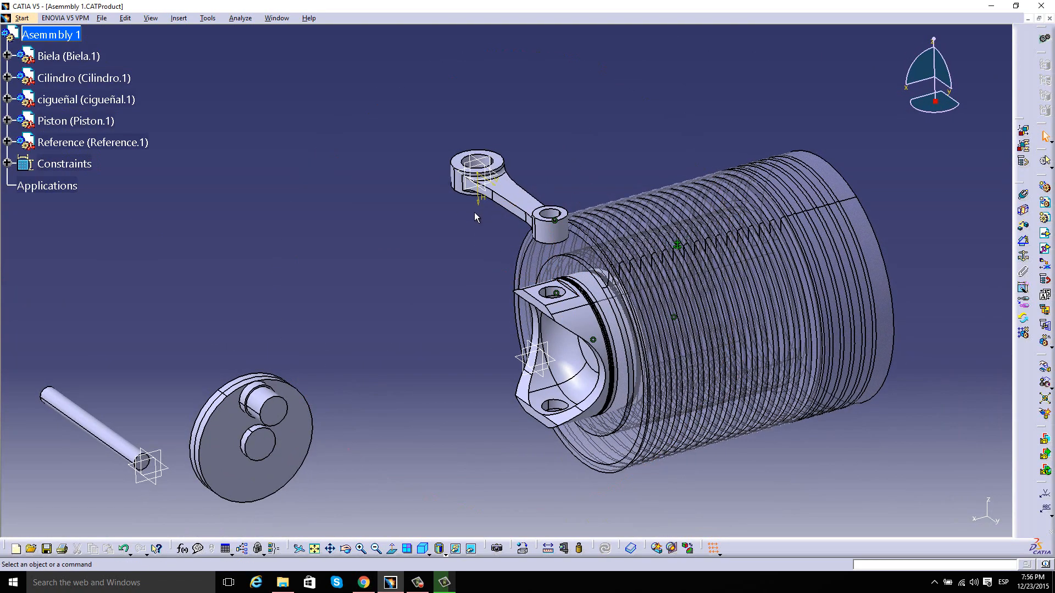
Make the connecting rod's middle plane coincident with the piston's xy plane using Opposite orientation, and update the assembly
middle_click_drag(861, 282, 806, 269)
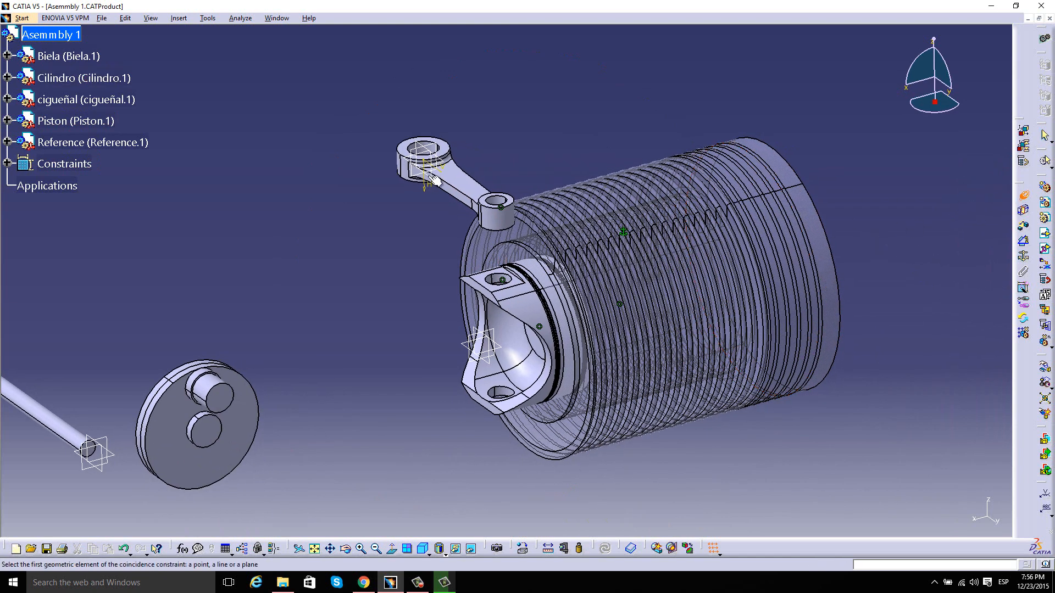
middle_click_drag(403, 227, 433, 193)
middle_click_drag(535, 190, 674, 397)
left_click(538, 128)
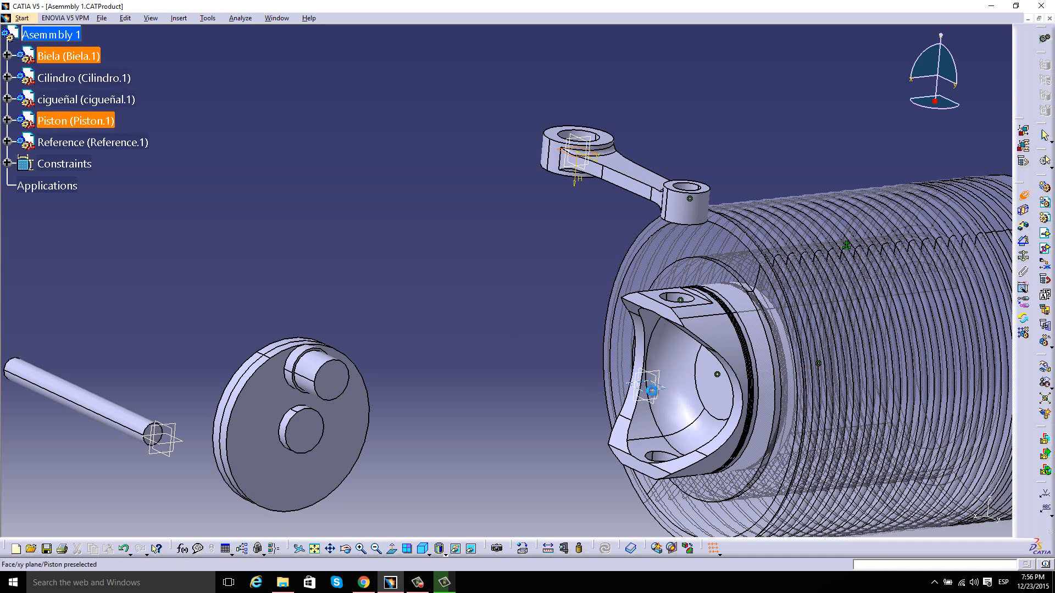
left_click(644, 383)
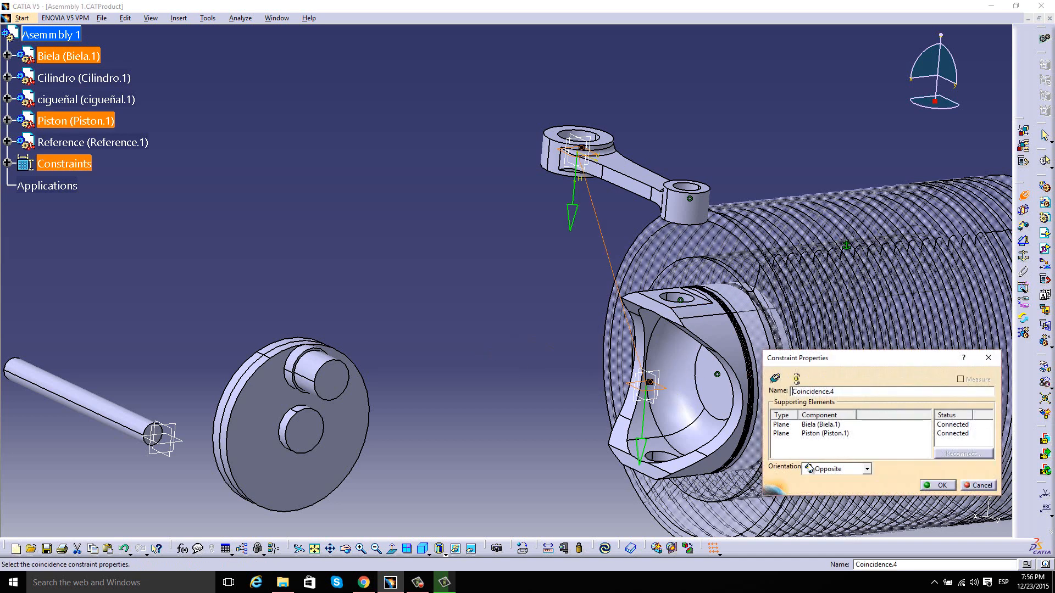
left_click(866, 469)
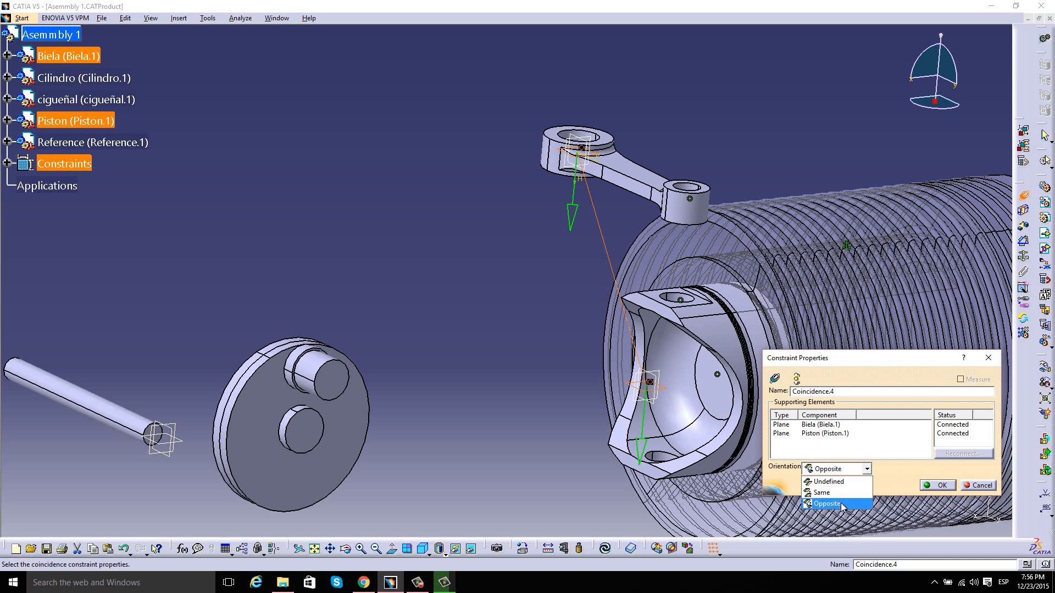
left_click(839, 504)
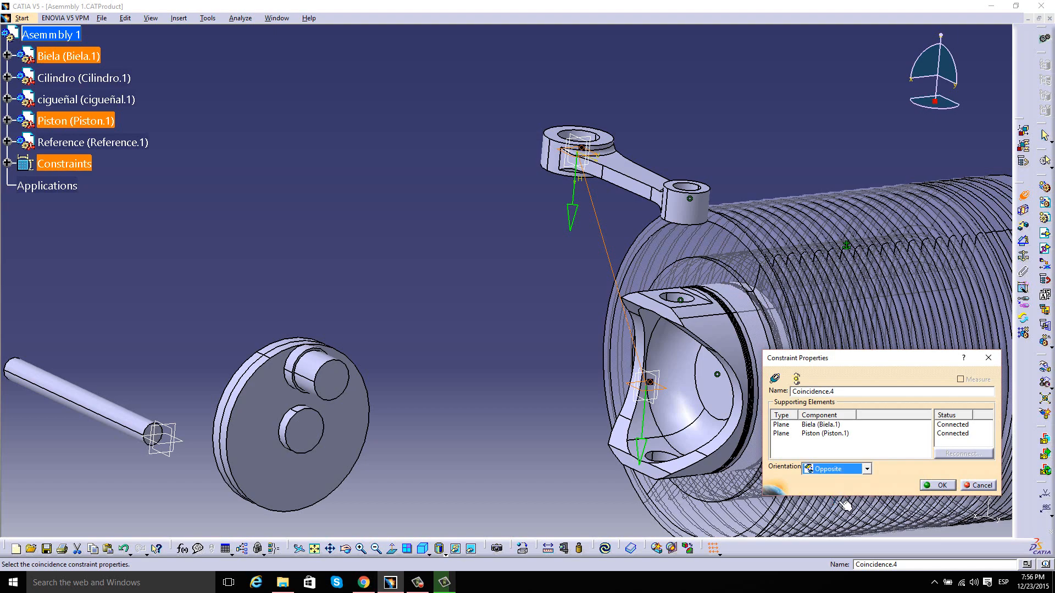
left_click(938, 486)
middle_click_drag(566, 297, 527, 295)
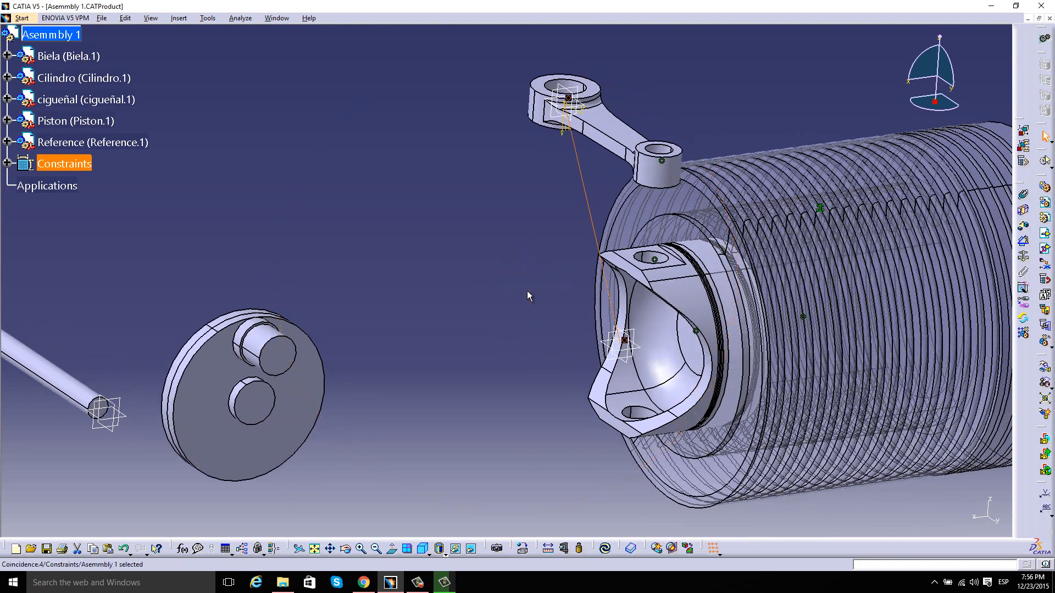
left_click(514, 442)
left_click(605, 548)
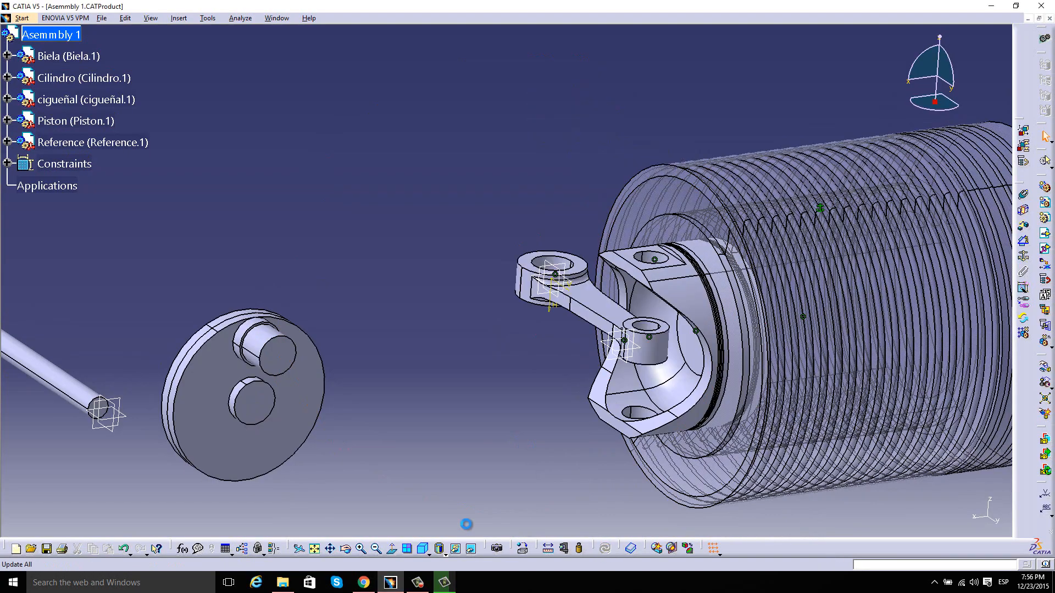
Rotate the connecting rod around its small-end axis with the Manipulation tool, respecting constraints, until it points out of the piston towards the crankshaft
middle_click_drag(571, 374, 604, 220)
left_click(1044, 367)
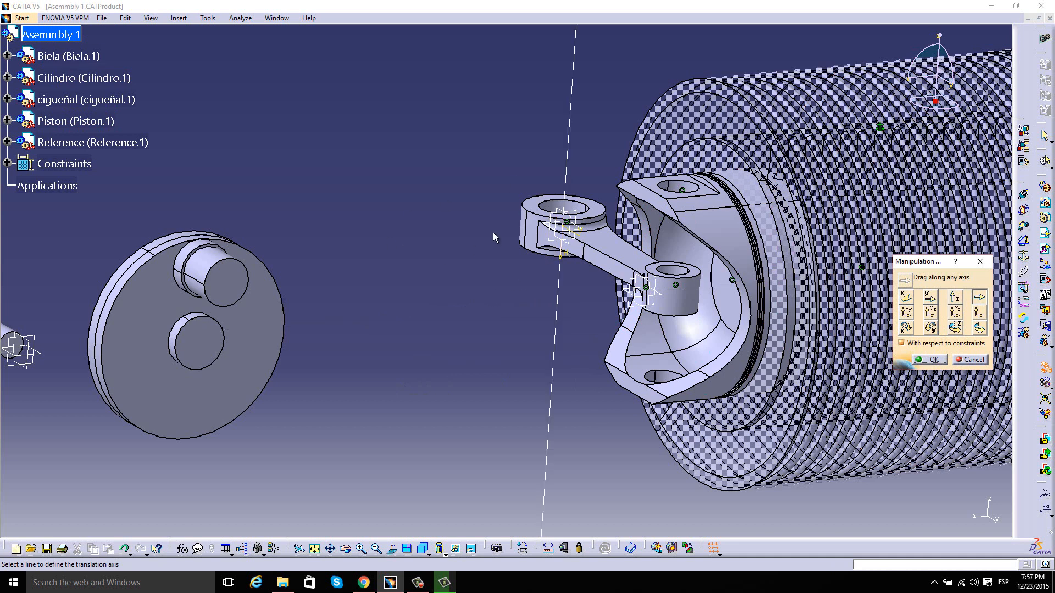
left_click(979, 328)
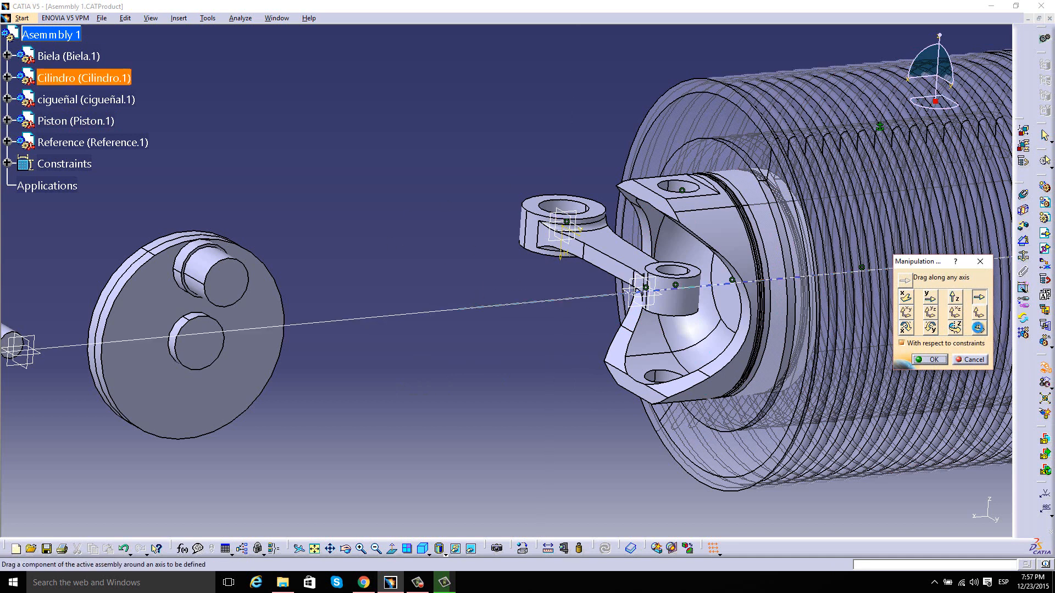
left_click(680, 298)
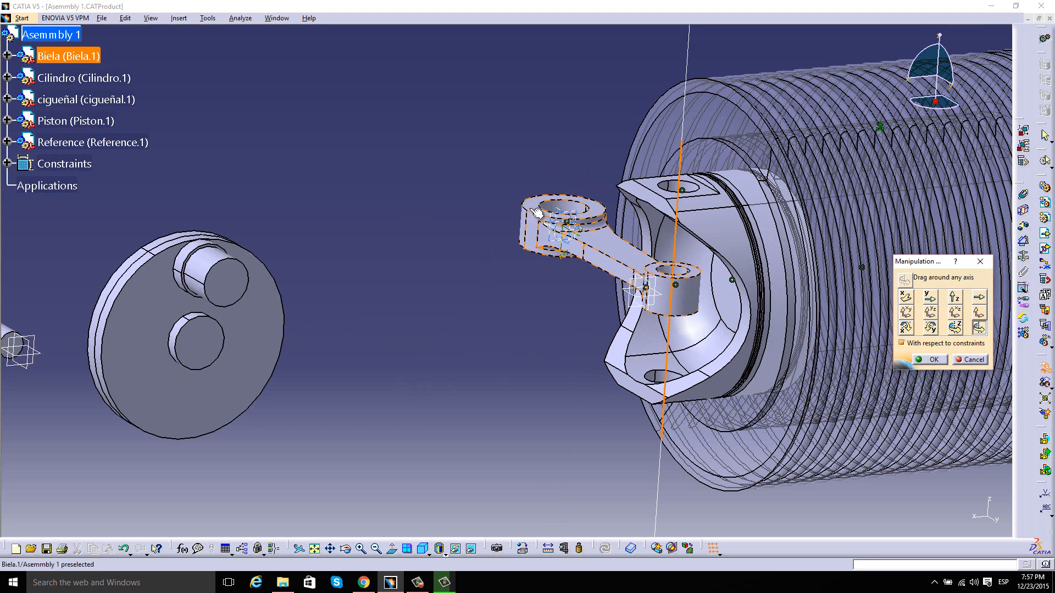
left_click_drag(531, 209, 499, 302)
mouse_move(495, 357)
middle_mouse_down()
mouse_move(524, 336)
mouse_move(479, 432)
mouse_move(502, 365)
middle_mouse_up()
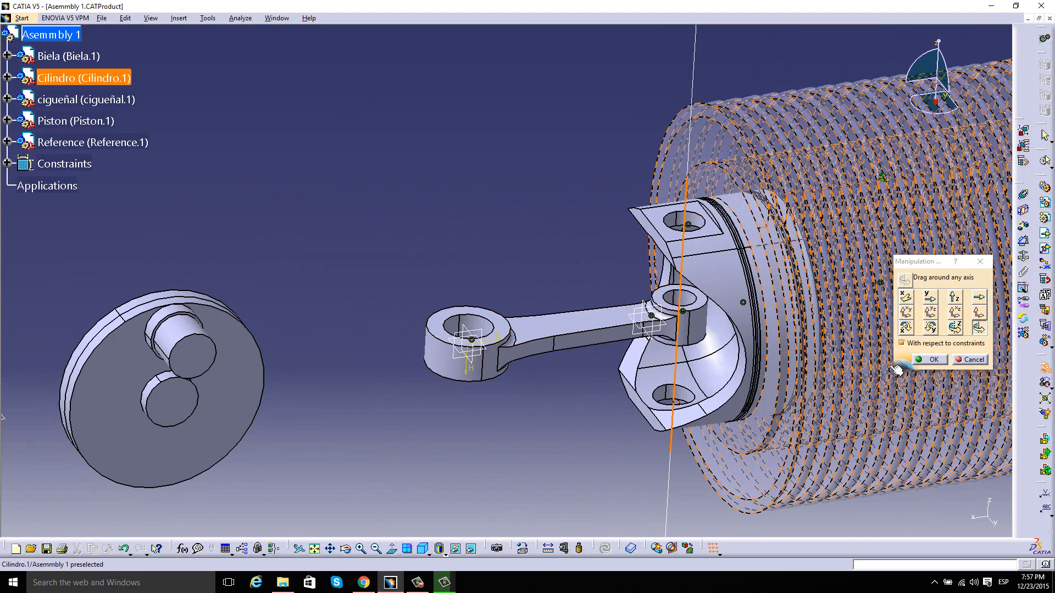
middle_click_drag(524, 330, 553, 387)
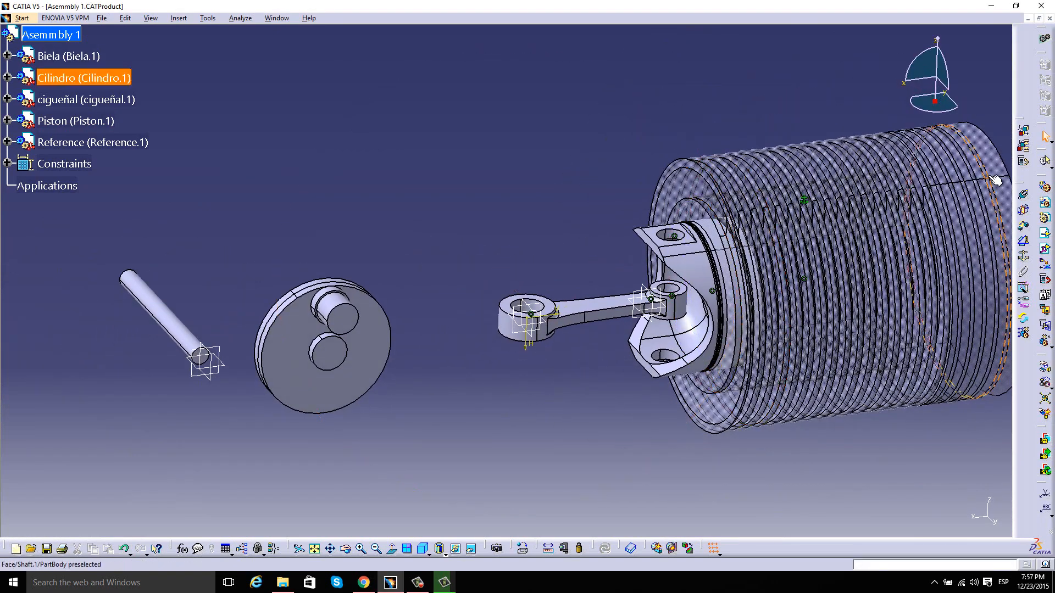
Add a coincidence constraint between the crankshaft's offset pin axis and the connecting rod's big-end axis, and update the assembly
left_click(1024, 195)
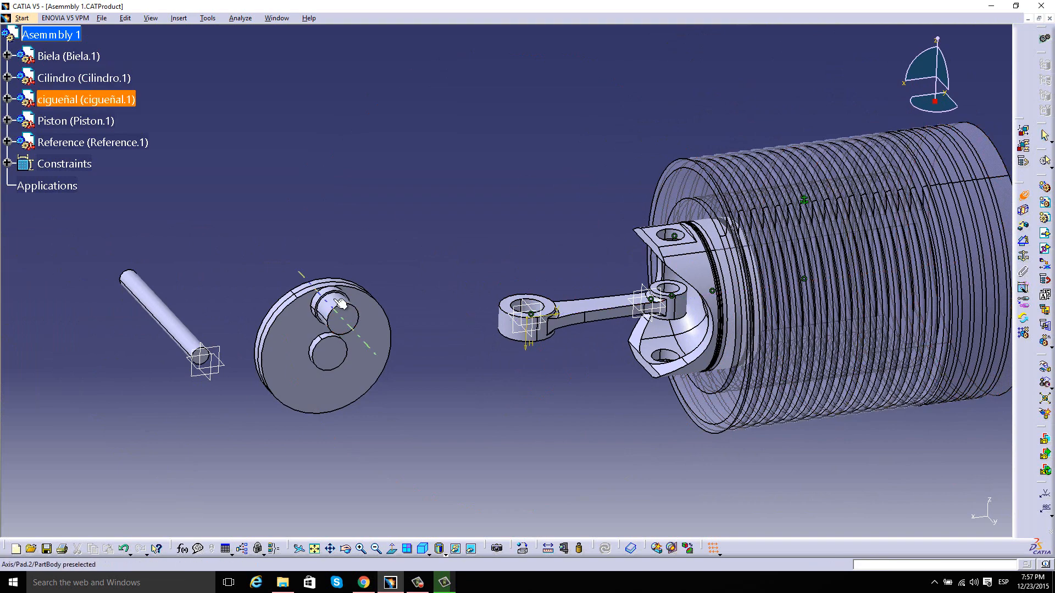
middle_click_drag(513, 317, 562, 357)
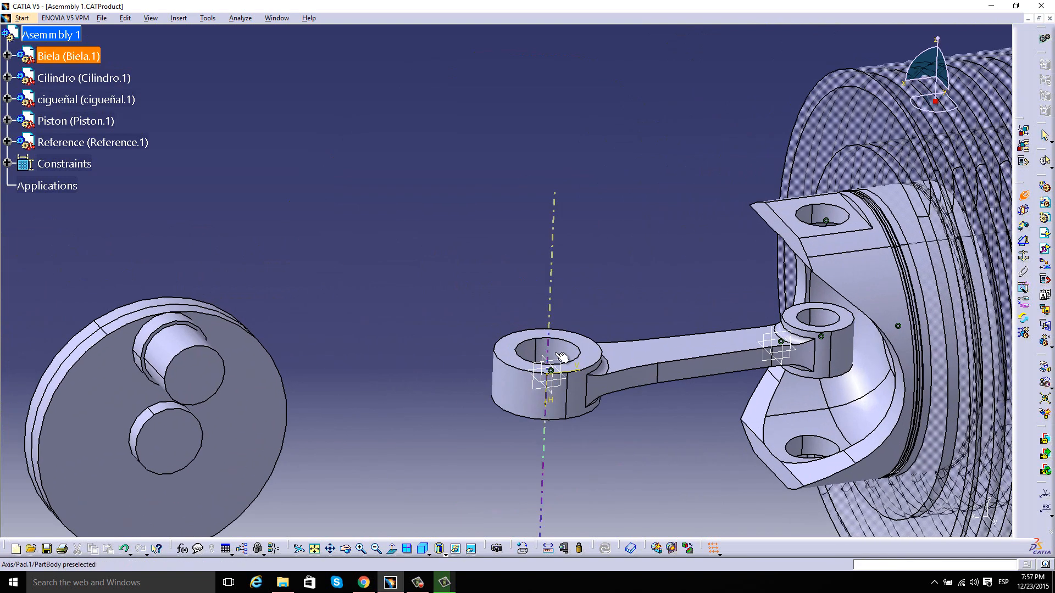
middle_click_drag(366, 376, 483, 353)
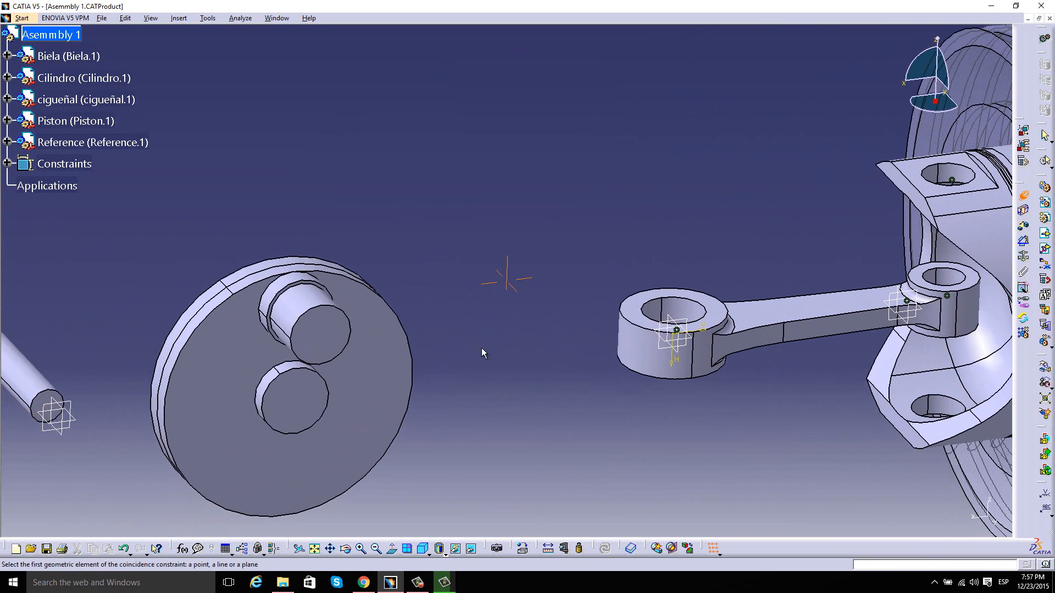
left_click(304, 306)
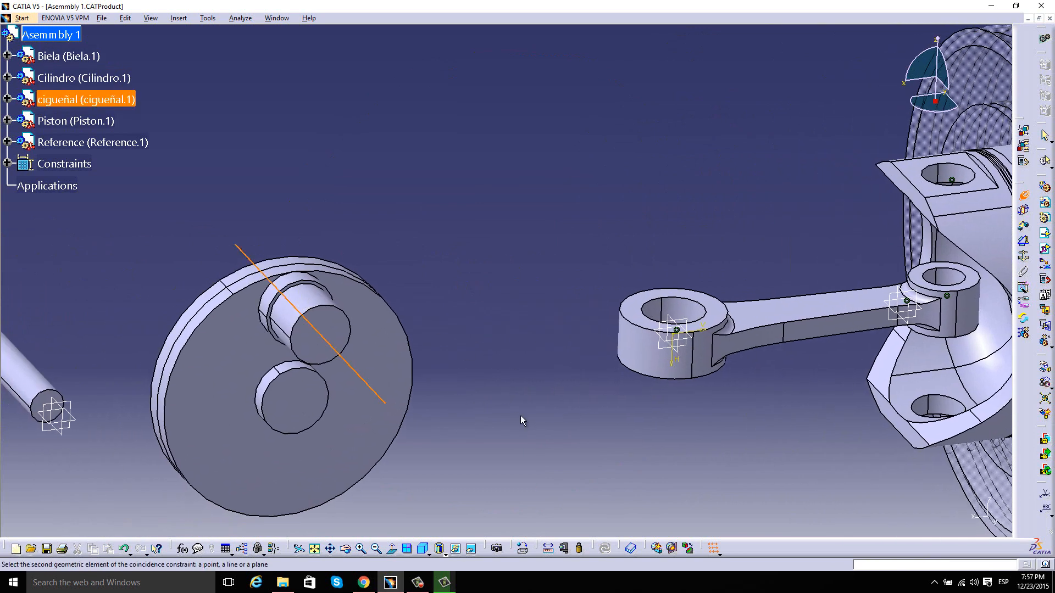
left_click(687, 312)
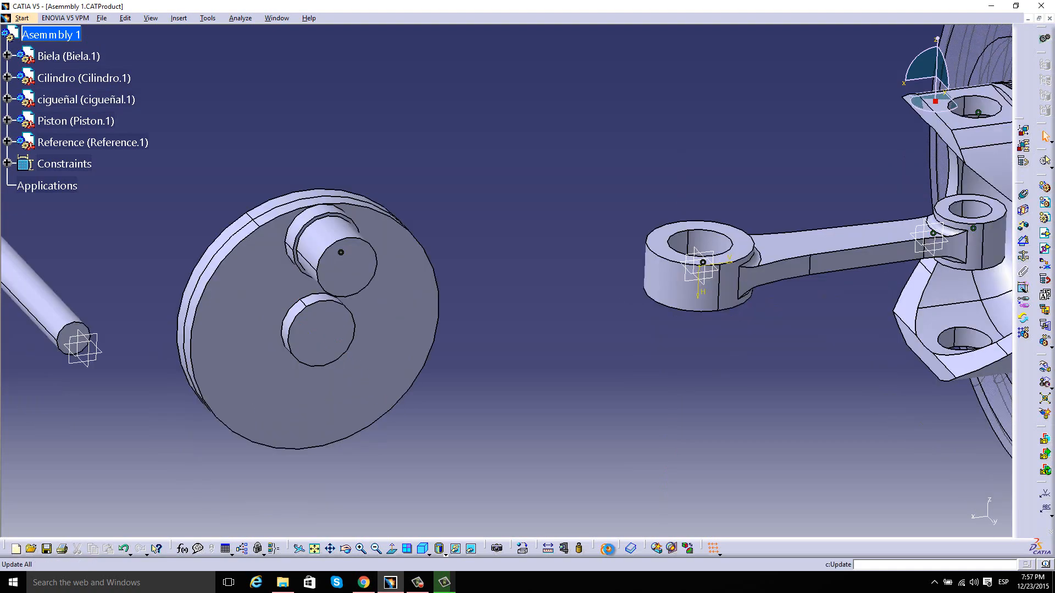
left_click(606, 549)
Try to make the crankpin's shoulder face coincident with the connecting rod's big-end face using Same orientation, and update the assembly
middle_click_drag(700, 285, 595, 415)
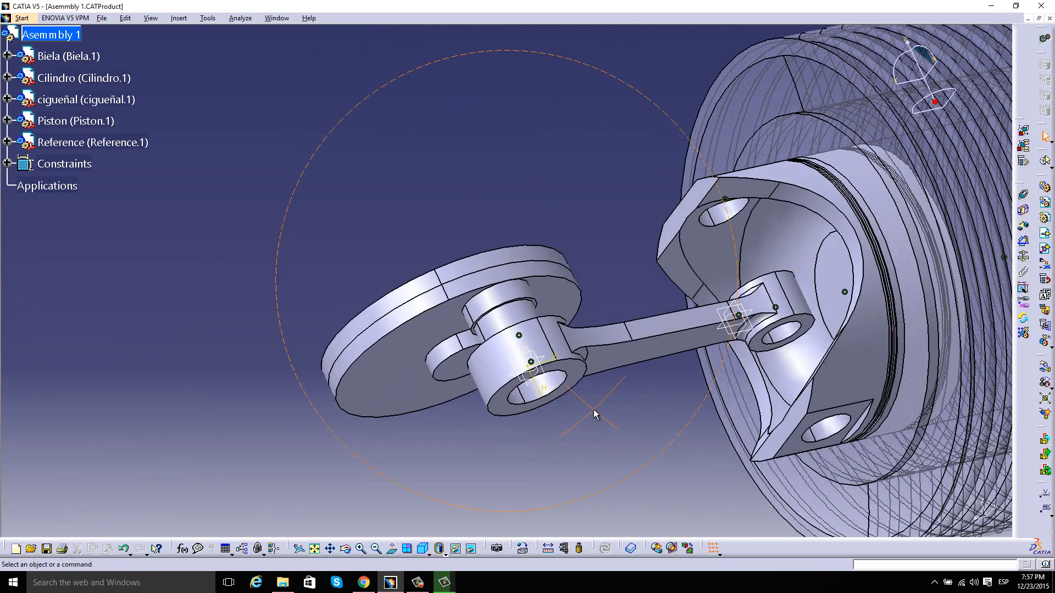
middle_click_drag(519, 351, 541, 320)
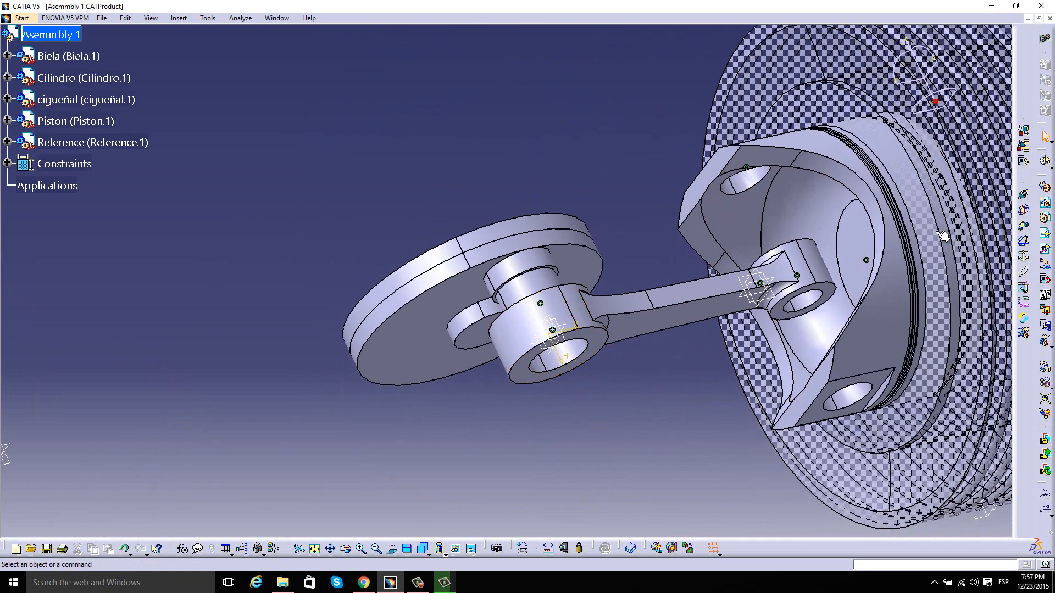
left_click(1025, 198)
middle_click_drag(517, 294, 555, 138, "ctrl")
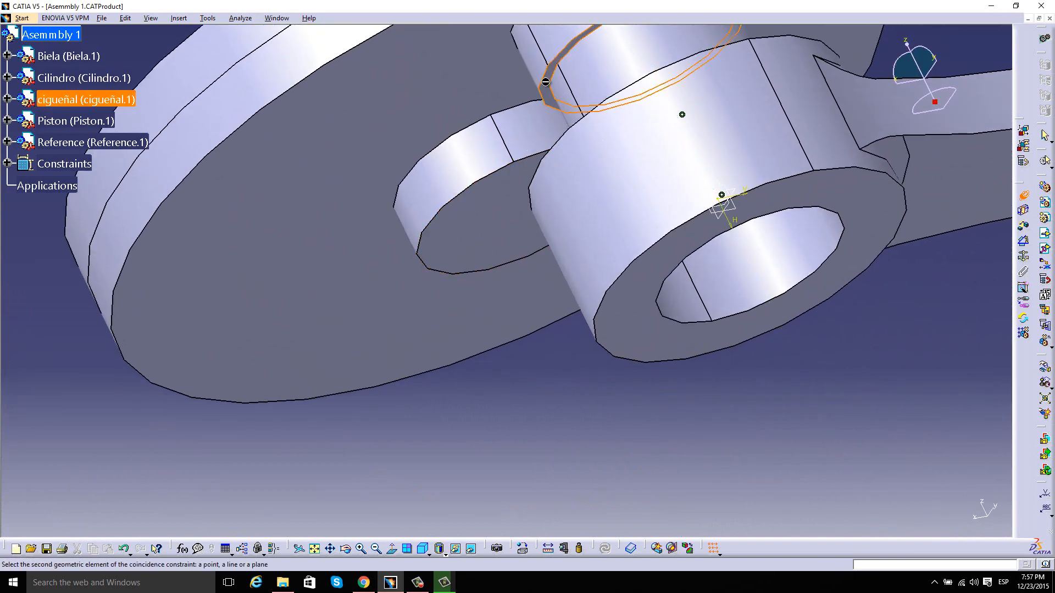
middle_click_drag(635, 158, 617, 295)
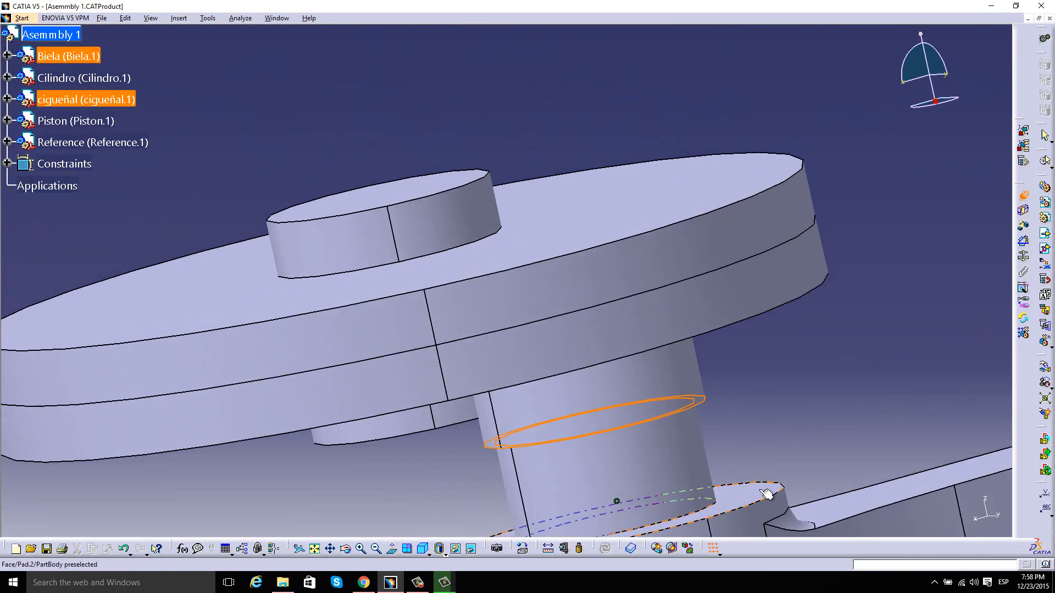
middle_click_drag(723, 436, 637, 297)
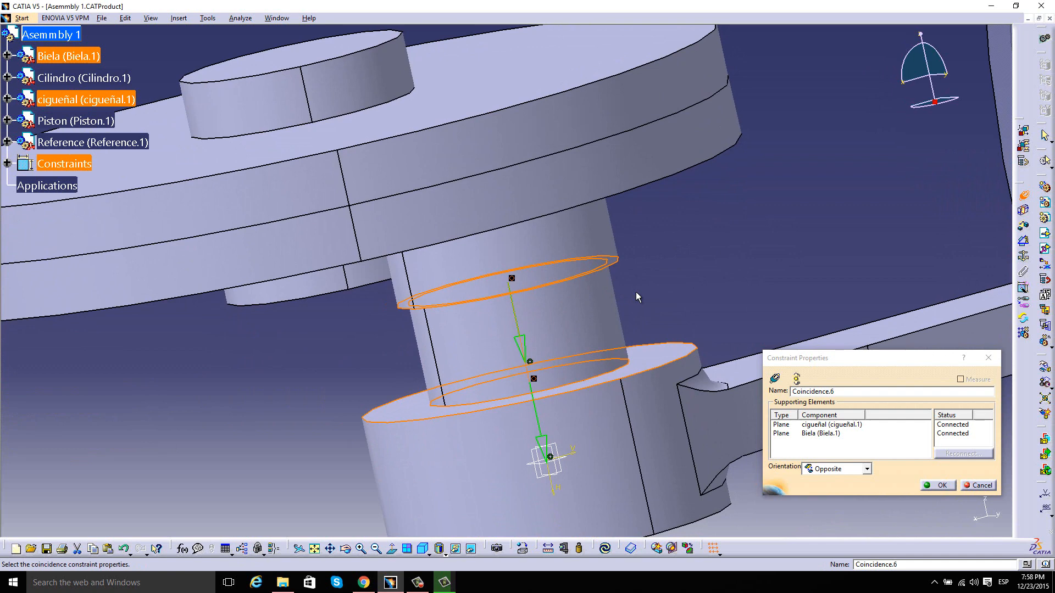
left_click(860, 467)
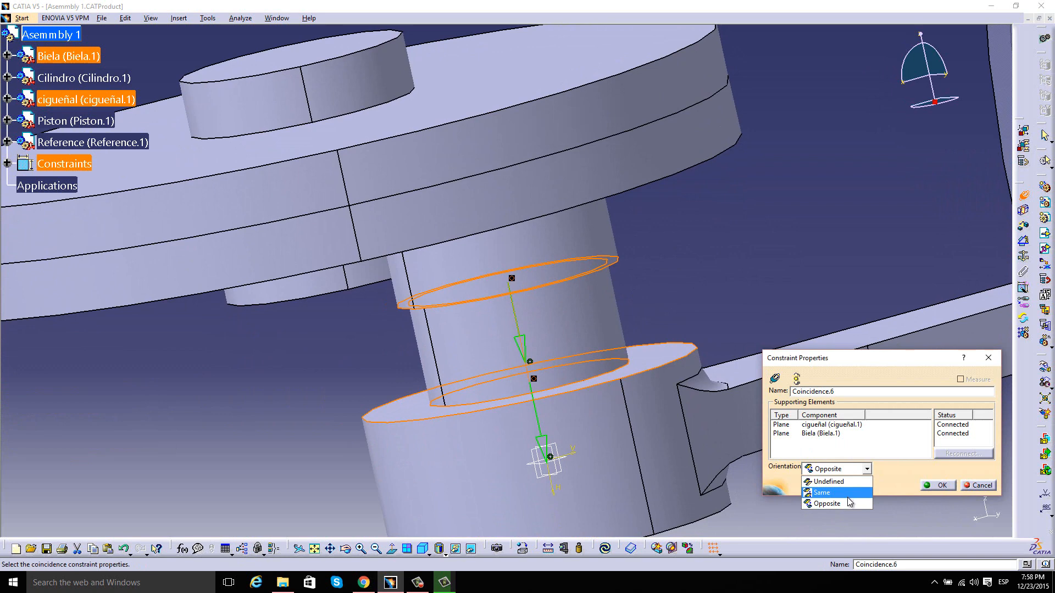
left_click(848, 502)
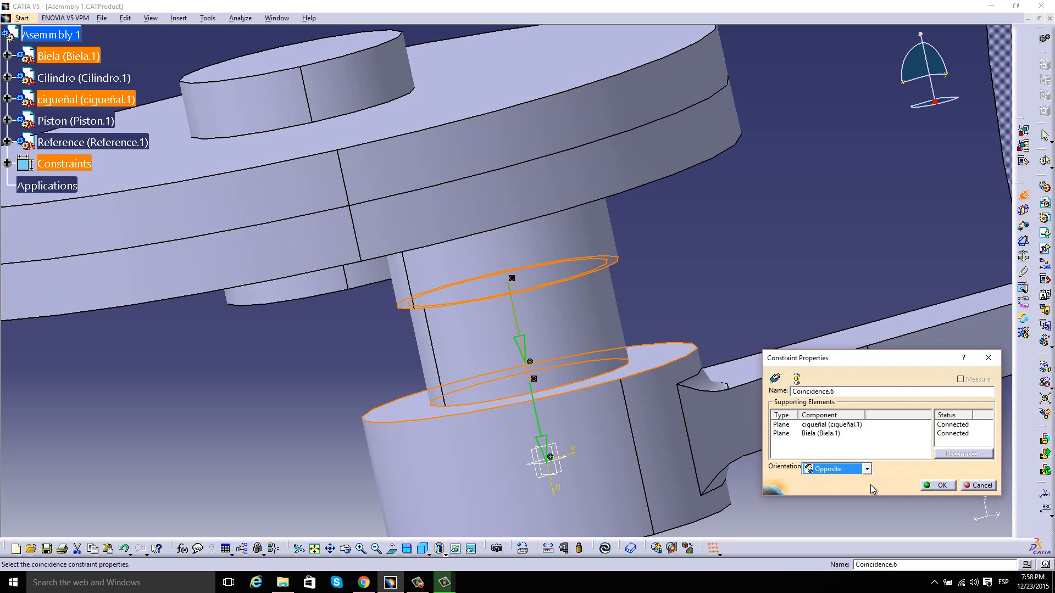
left_click(867, 470)
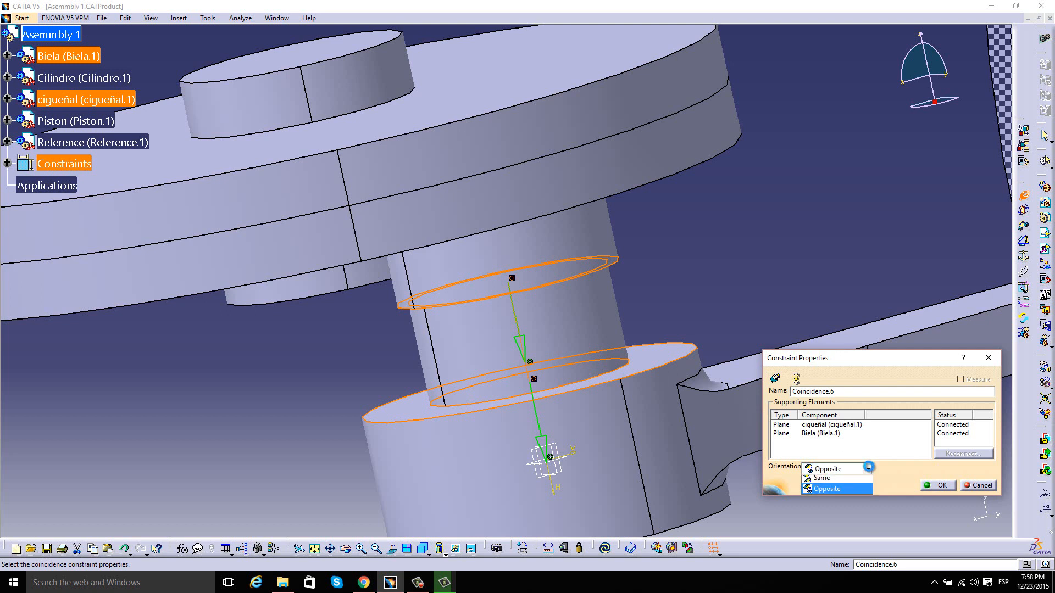
left_click(848, 494)
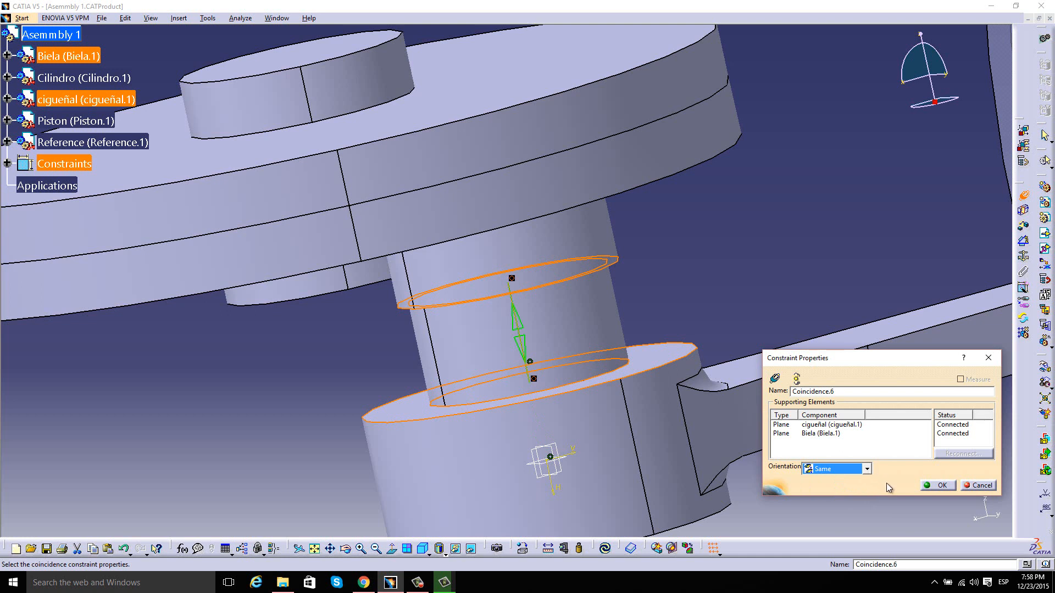
left_click(938, 485)
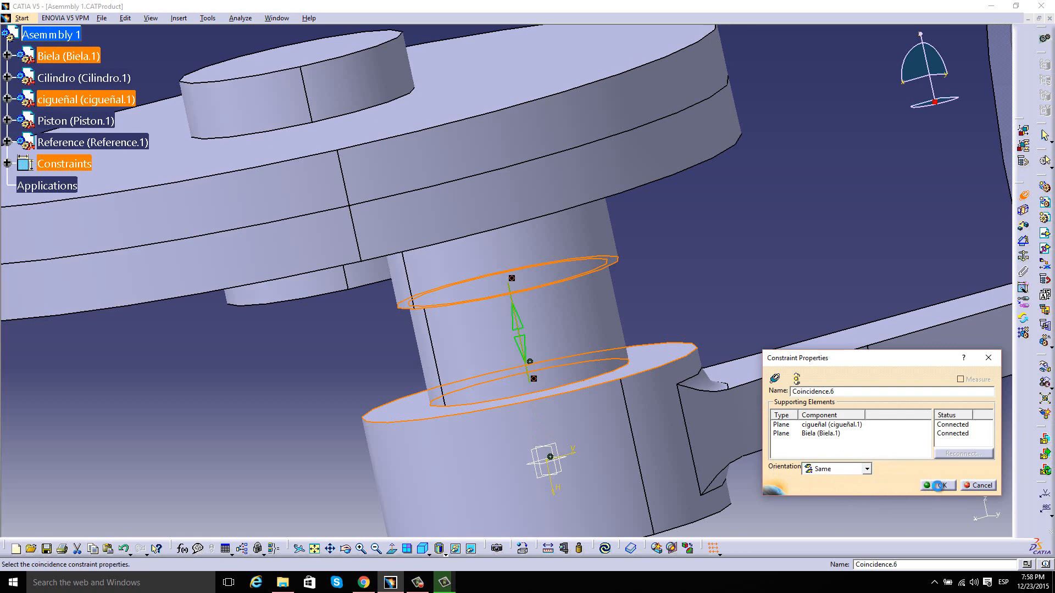
middle_click_drag(844, 448, 800, 457)
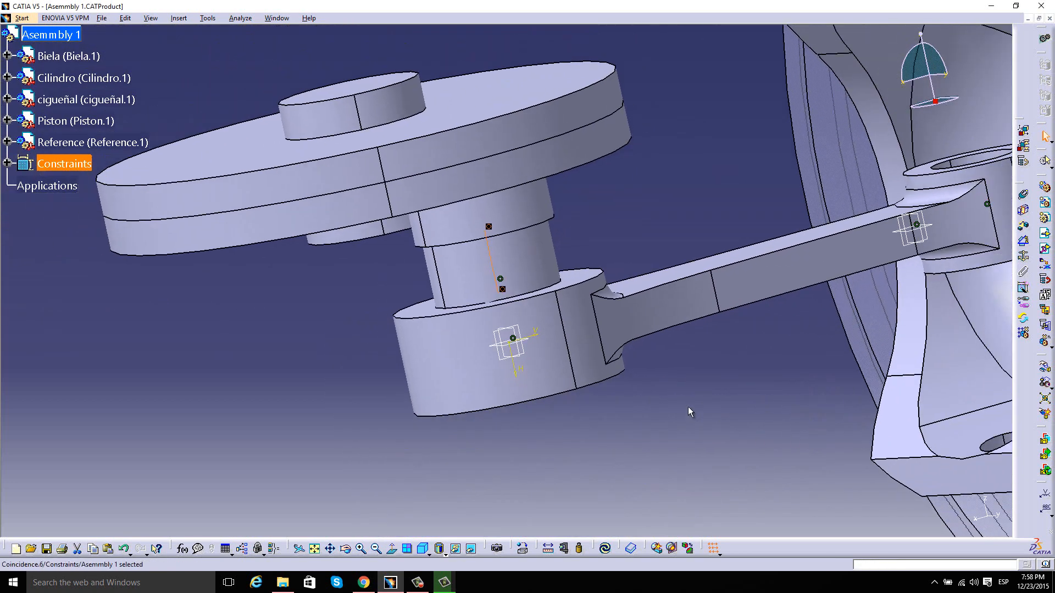
middle_click_drag(608, 394, 670, 407)
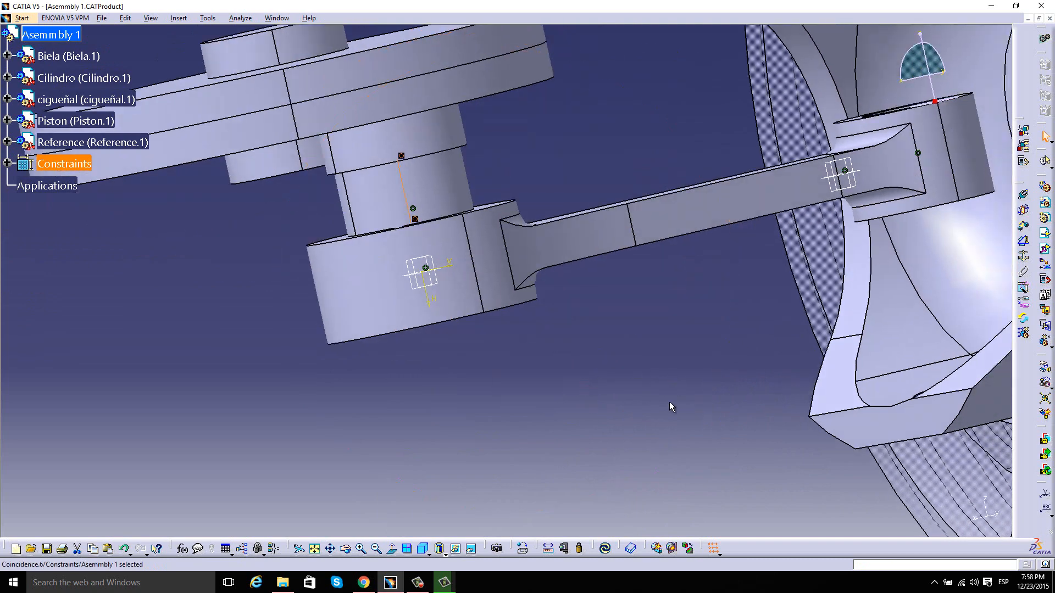
left_click(605, 548)
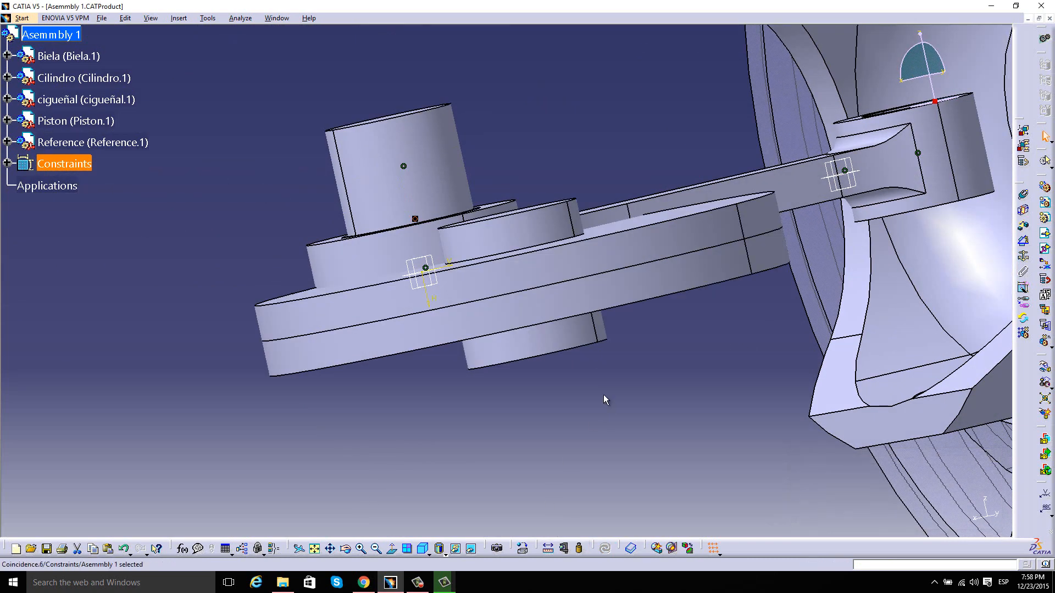
Undo the last assembly update and the face coincidence between the crankshaft and the connecting rod
middle_click_drag(607, 285, 705, 326)
middle_click_drag(554, 346, 589, 305)
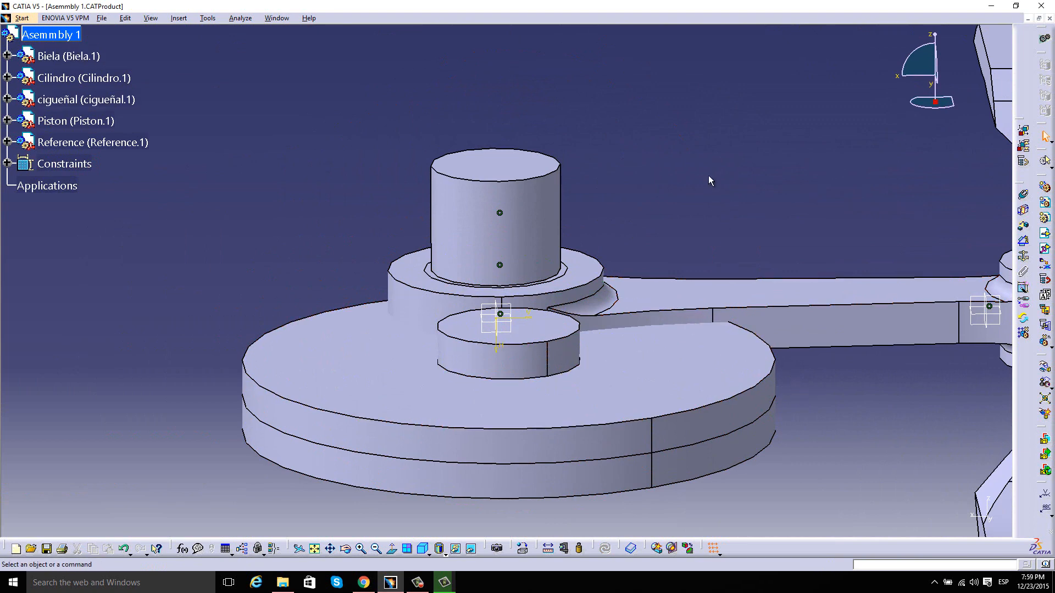
key("ctrl+z")
key("ctrl+z")
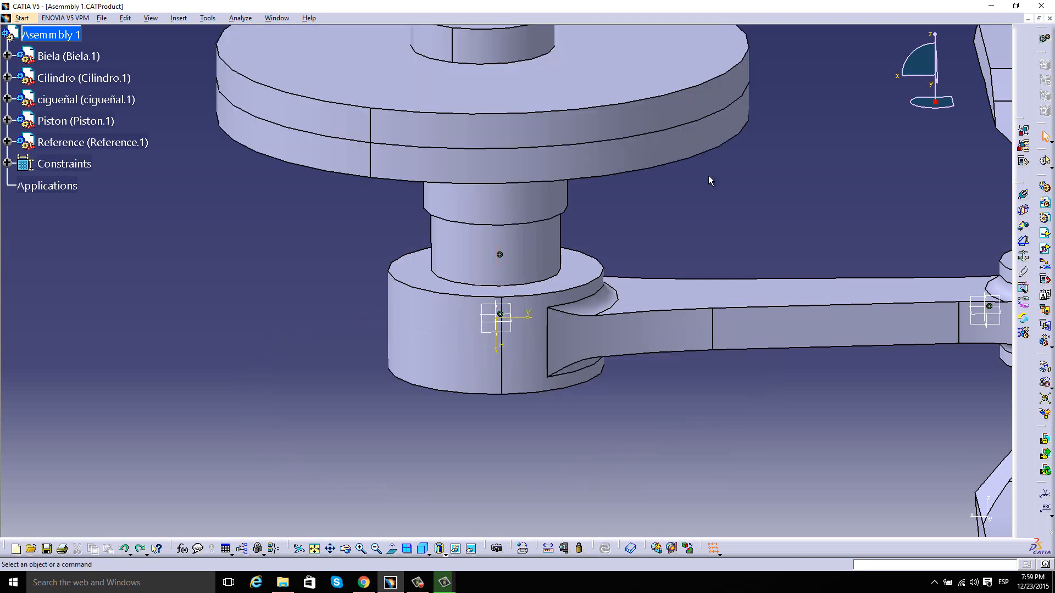
Make the crankpin's shoulder face coincident with the connecting rod's big-end face using Opposite orientation, and update the assembly
middle_click_drag(535, 237, 621, 272)
left_click(1022, 196)
middle_click_drag(588, 236, 560, 225)
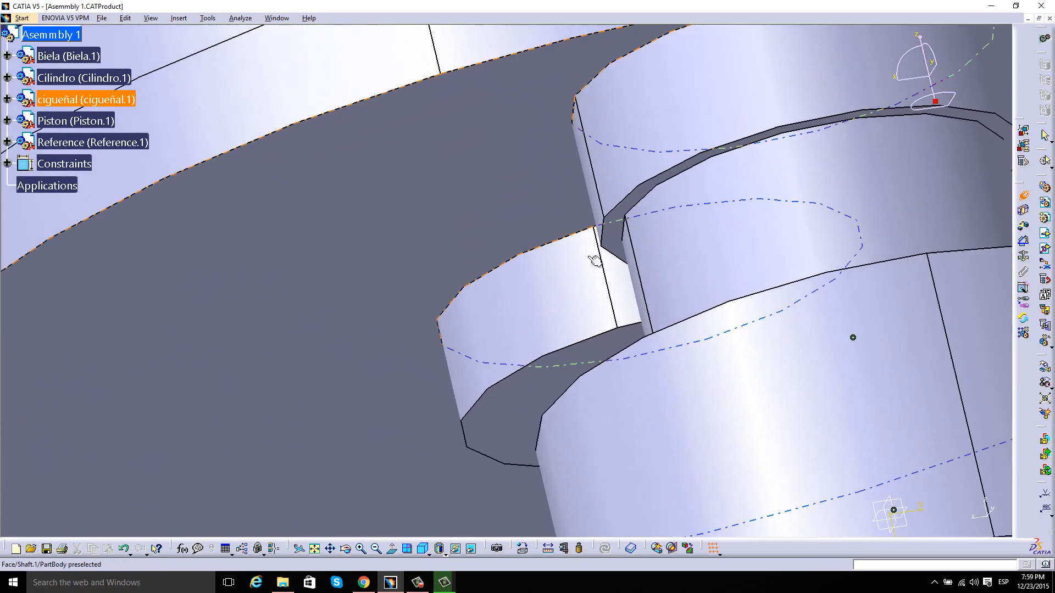
left_click(614, 235)
middle_click_drag(754, 324, 563, 368)
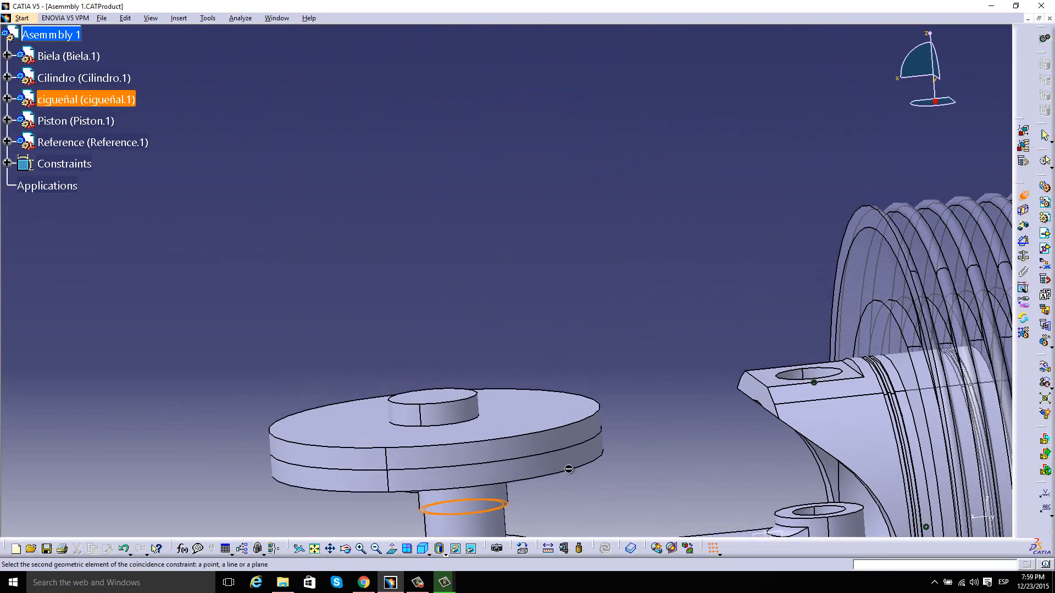
middle_click_drag(568, 473, 621, 287)
left_click(579, 322)
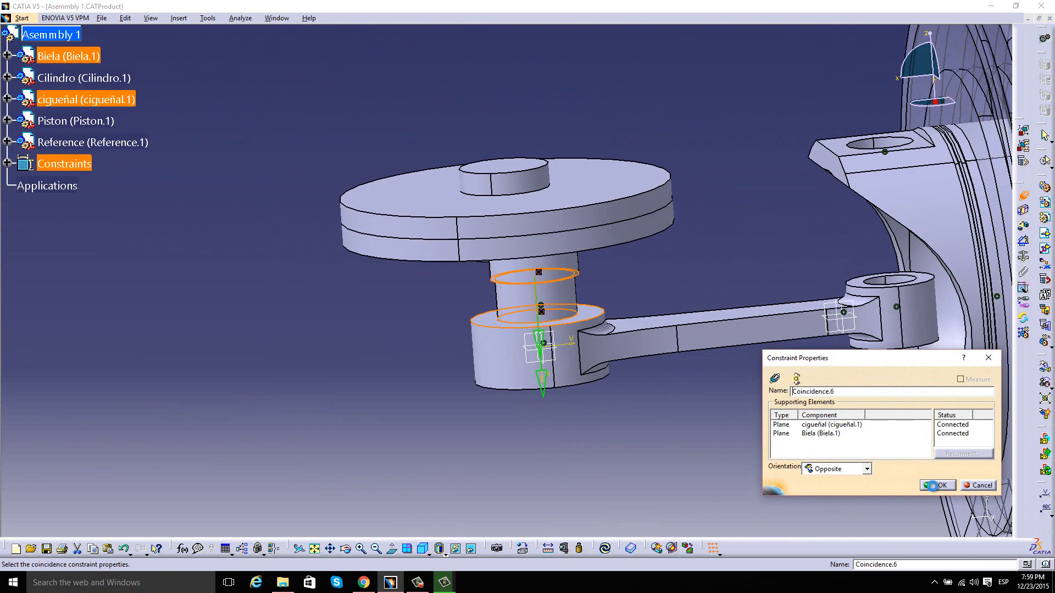
left_click(932, 485)
left_click(605, 548)
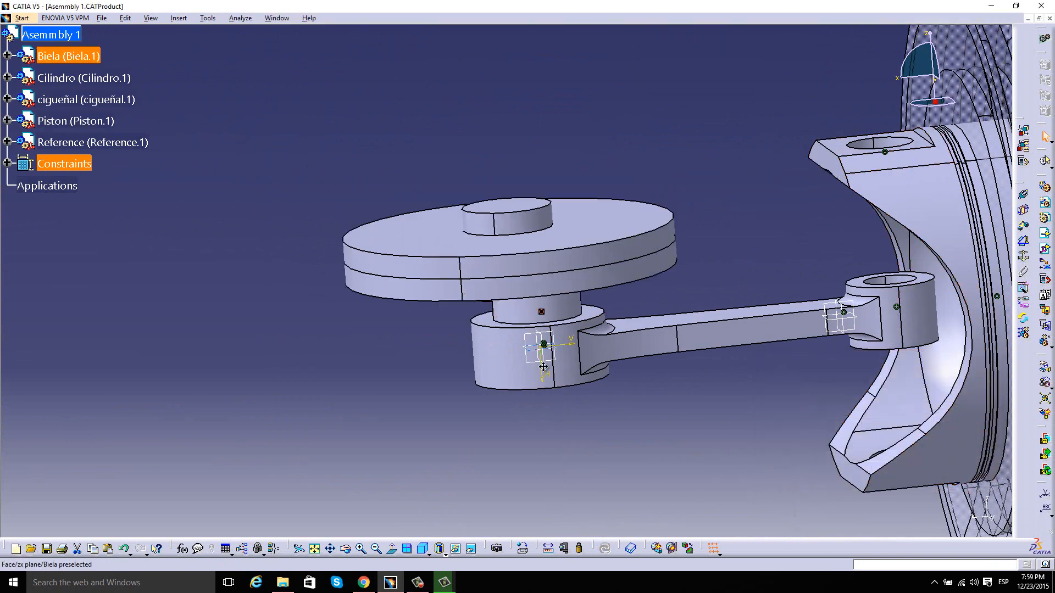
Rotate the crankshaft around its crankpin axis with the Manipulation tool, respecting constraints, until its central boss lies on the side away from the piston
middle_click_drag(541, 352, 563, 290)
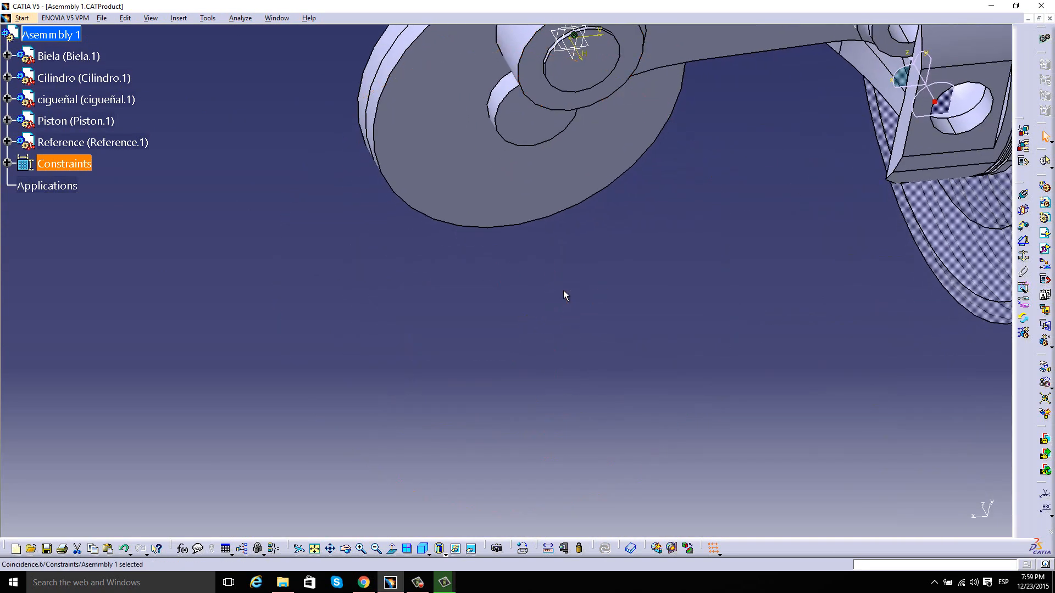
middle_click_drag(571, 181, 647, 424)
middle_click_drag(609, 365, 639, 452)
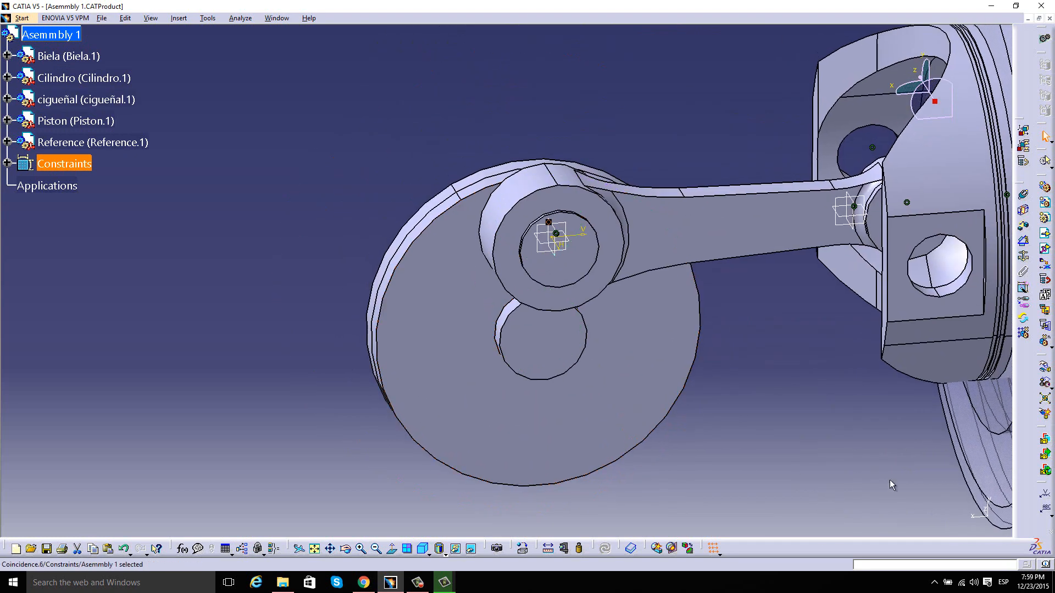
left_click(1046, 368)
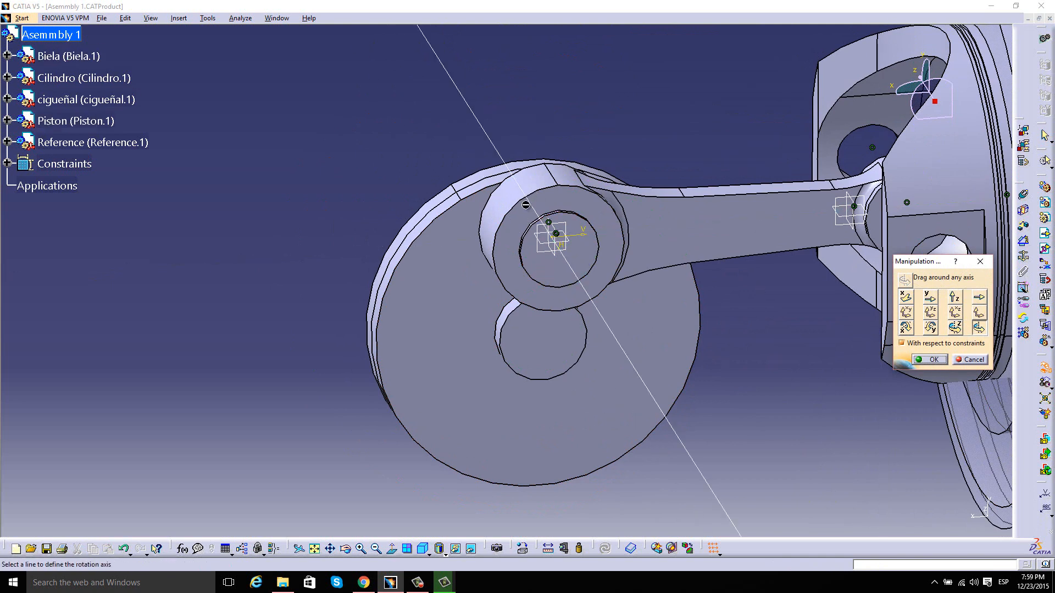
left_click(532, 184)
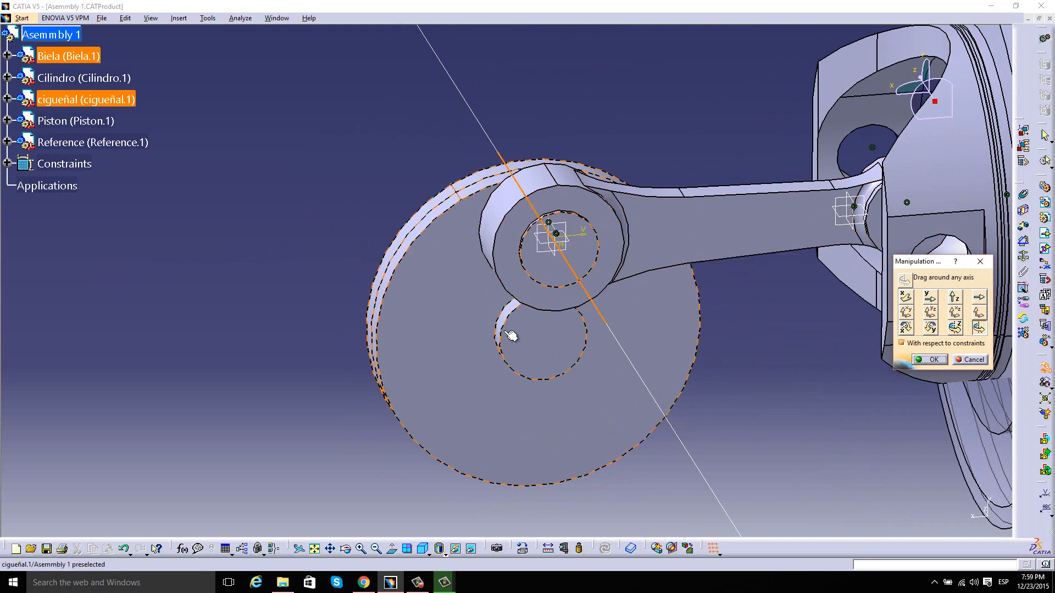
middle_click_drag(511, 335, 567, 347)
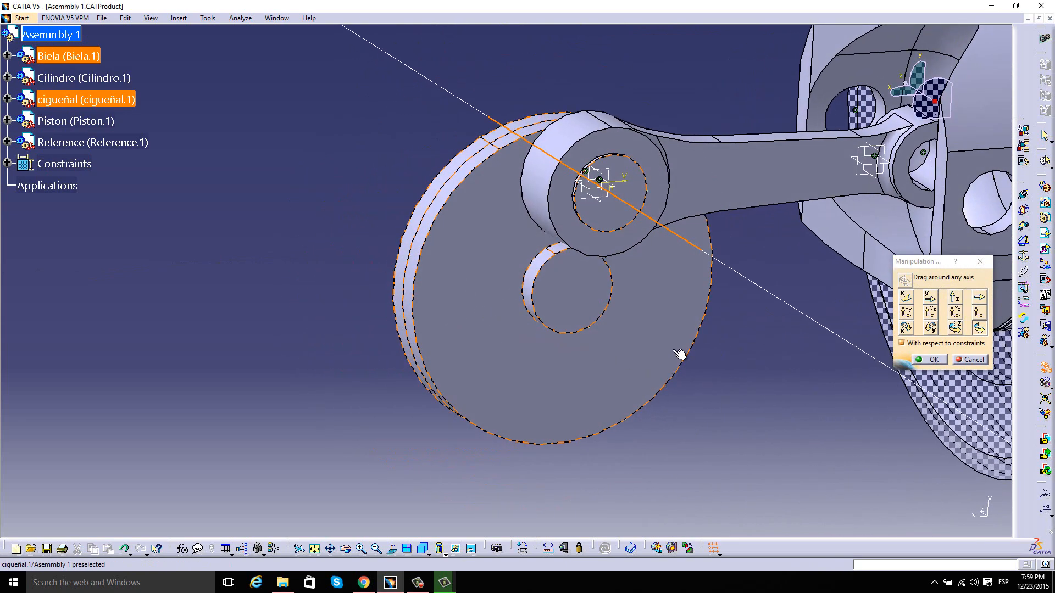
left_click_drag(683, 337, 478, 329)
left_click(930, 360)
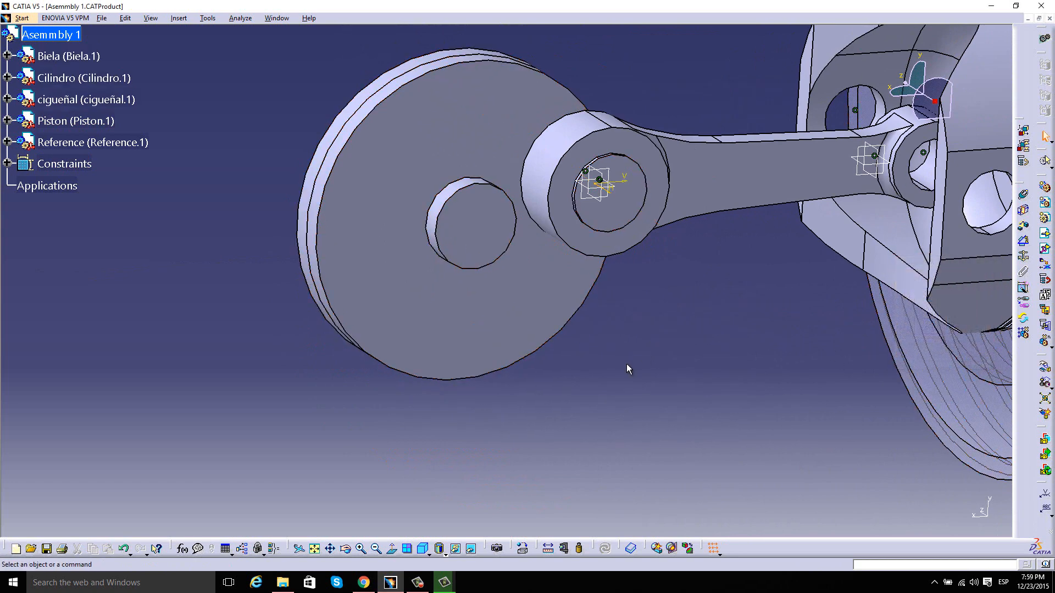
Make the axis of the crankshaft's central boss coincident with the piston's central reference plane, update the assembly, and dismiss the antivirus notice
middle_click_drag(664, 342, 622, 398)
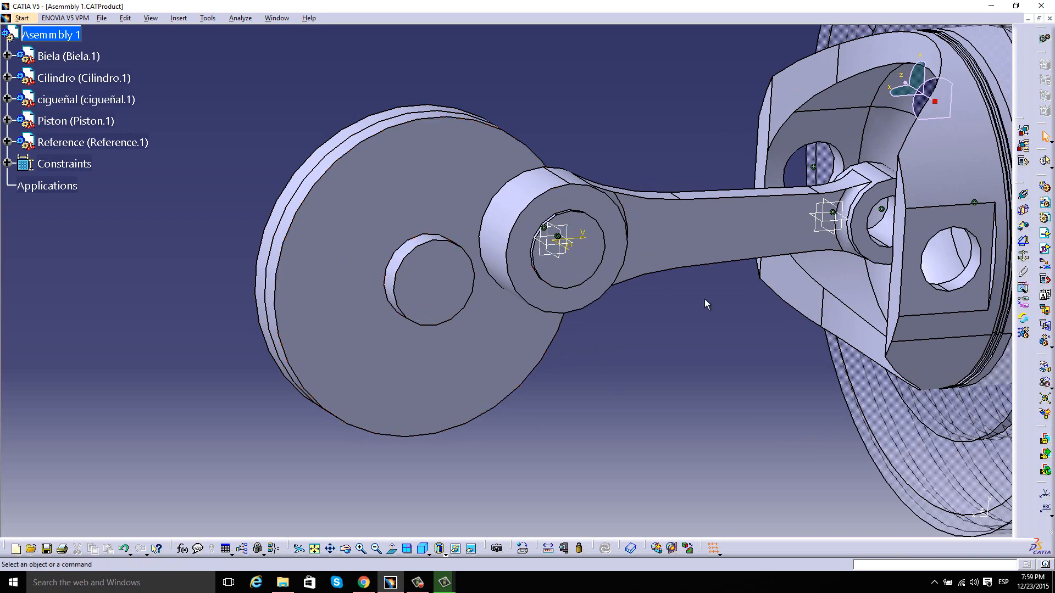
middle_click_drag(820, 238, 633, 316)
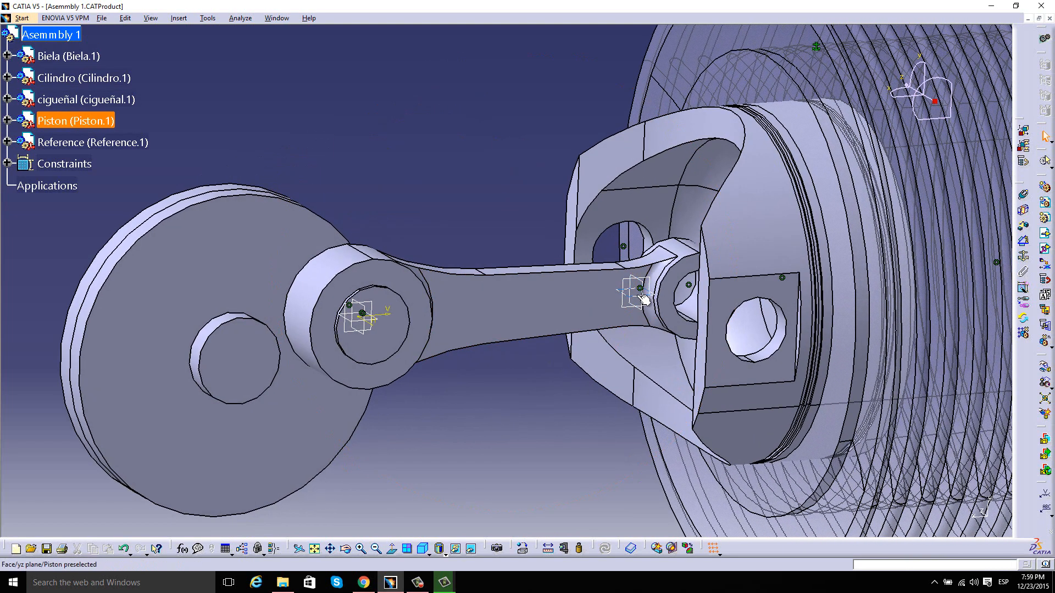
left_click(1023, 197)
left_click(208, 336)
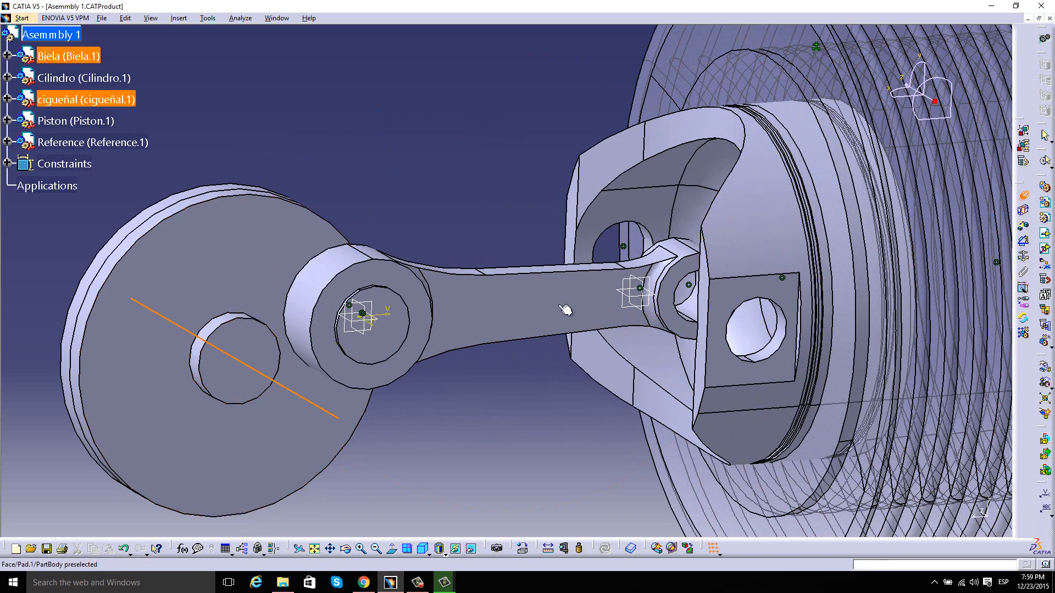
middle_click_drag(624, 318, 589, 329)
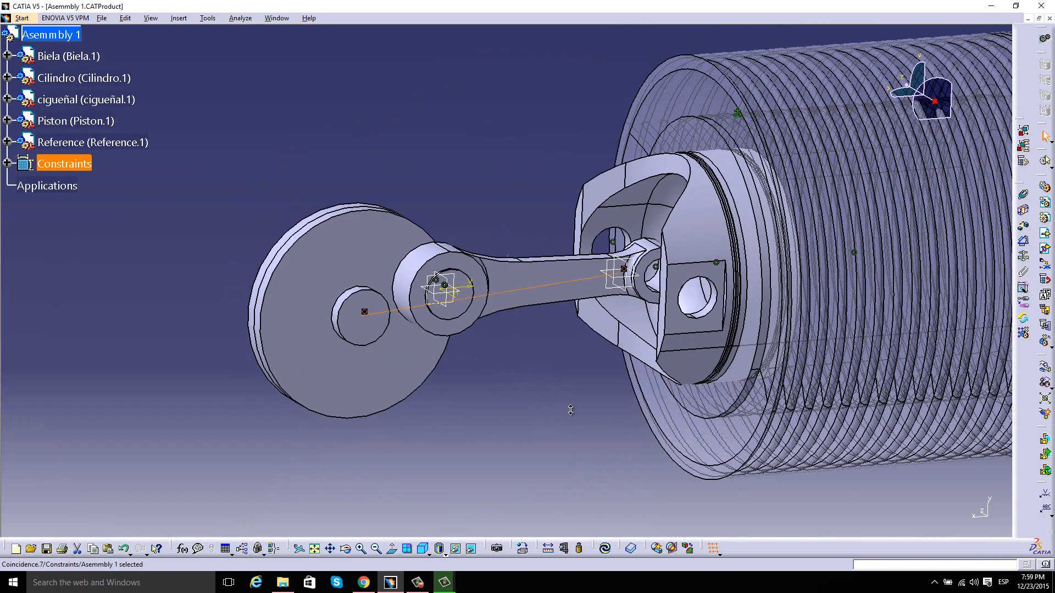
middle_click_drag(568, 407, 547, 363)
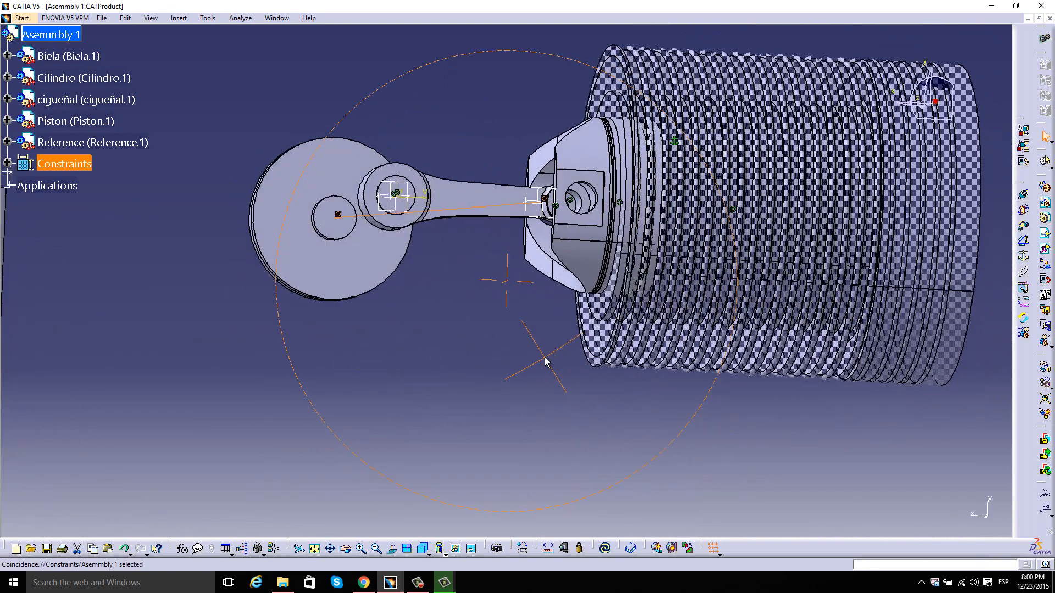
left_click(606, 550)
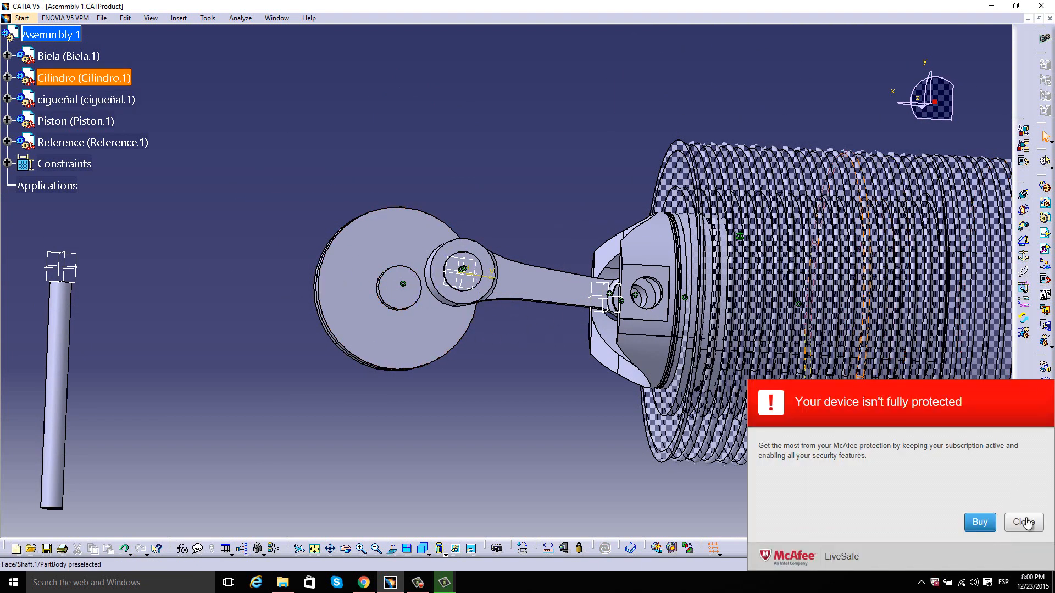
left_click(1025, 522)
Make the reference rod's axis coincident with the axis of the crankshaft's central boss, and update the assembly
middle_click_drag(462, 269, 549, 391)
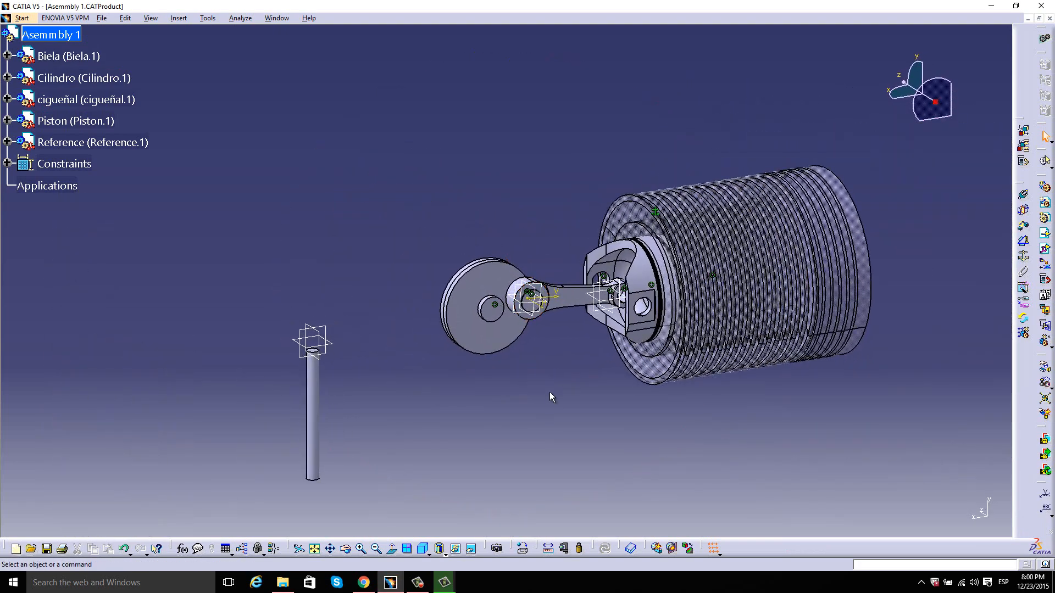
left_click(1023, 195)
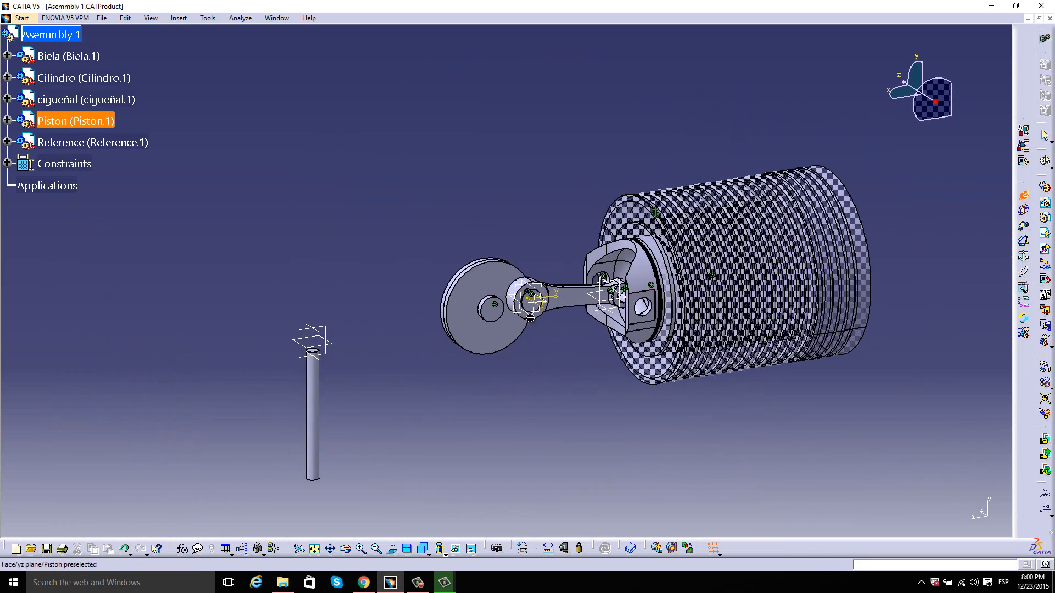
middle_click_drag(382, 354, 445, 334)
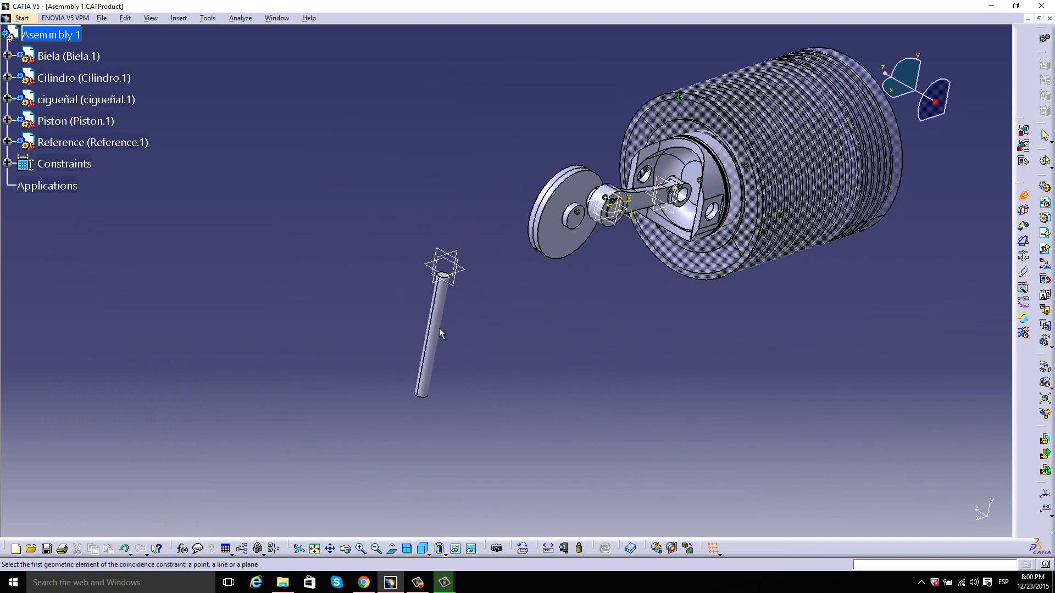
left_click(440, 331)
middle_click_drag(525, 282, 515, 254)
mouse_move(452, 300)
middle_mouse_down()
mouse_move(433, 254)
mouse_move(441, 306)
middle_mouse_up()
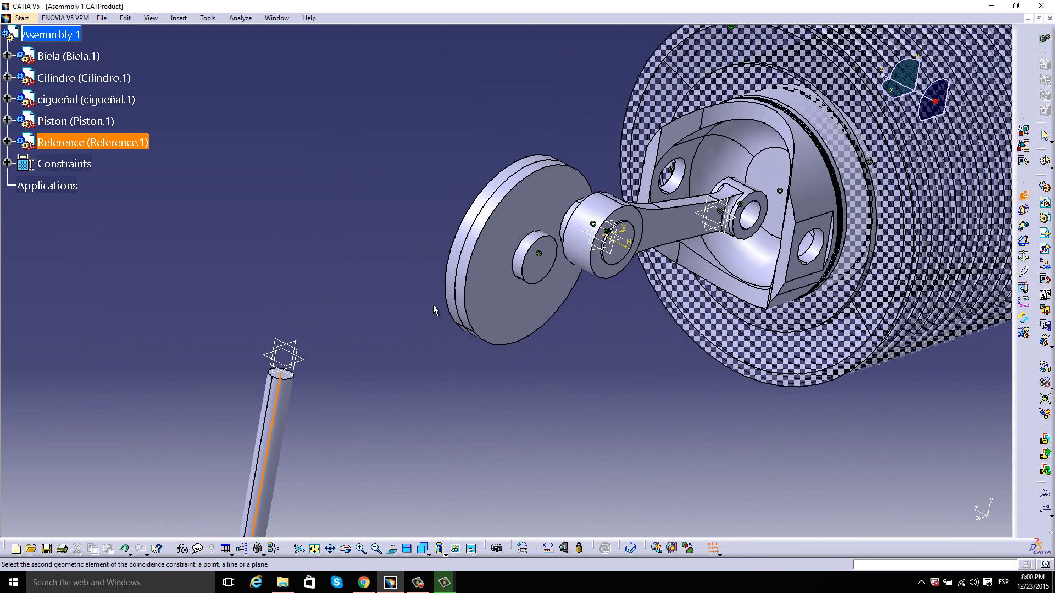
left_click(525, 249)
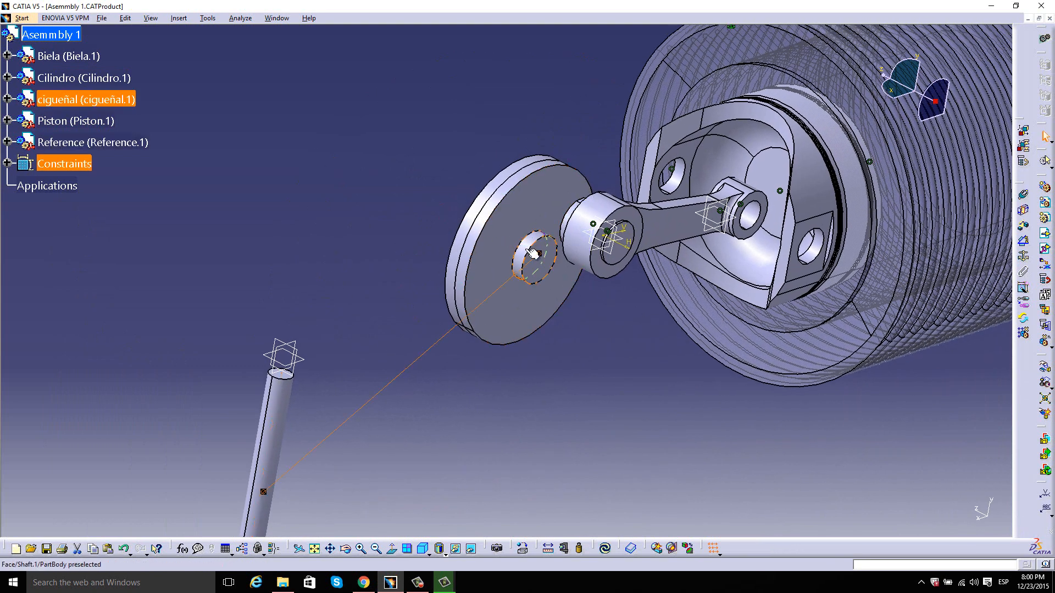
left_click(605, 549)
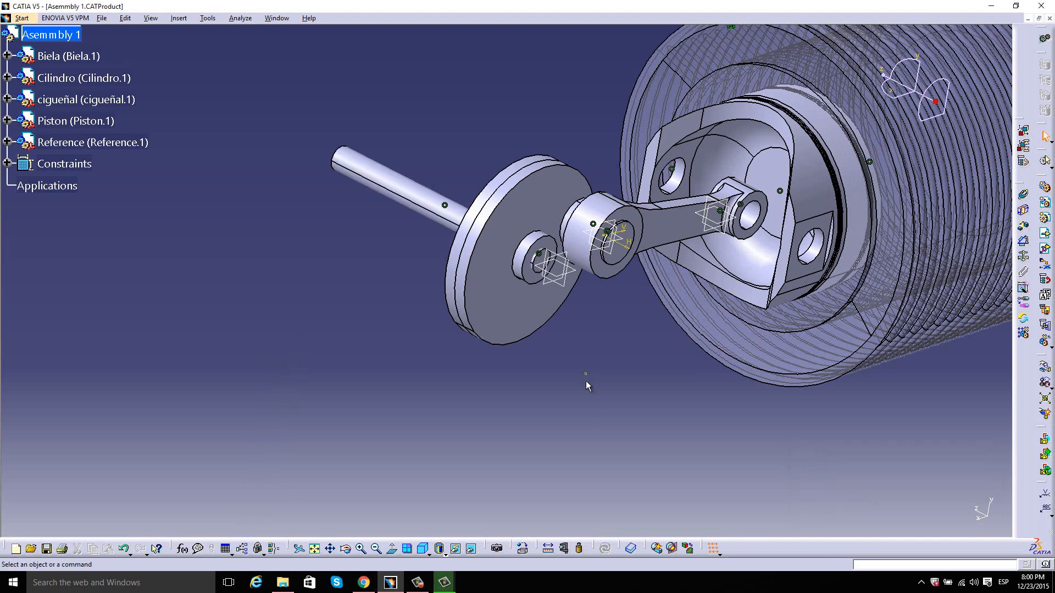
Fix the reference rod in its current position with a Fix constraint
middle_click_drag(488, 367, 724, 378)
left_click(1023, 256)
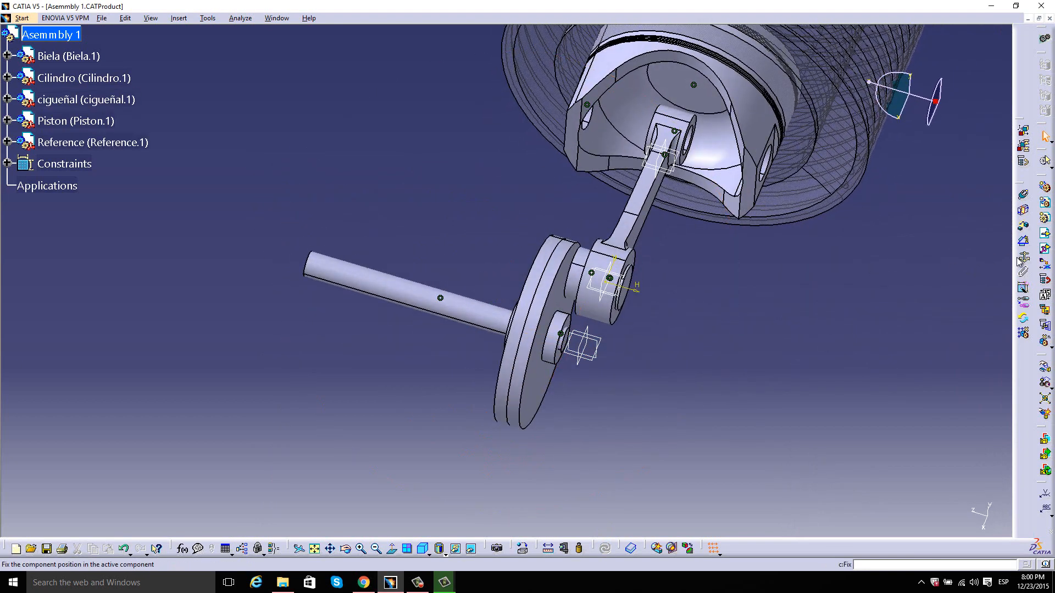
left_click(414, 299)
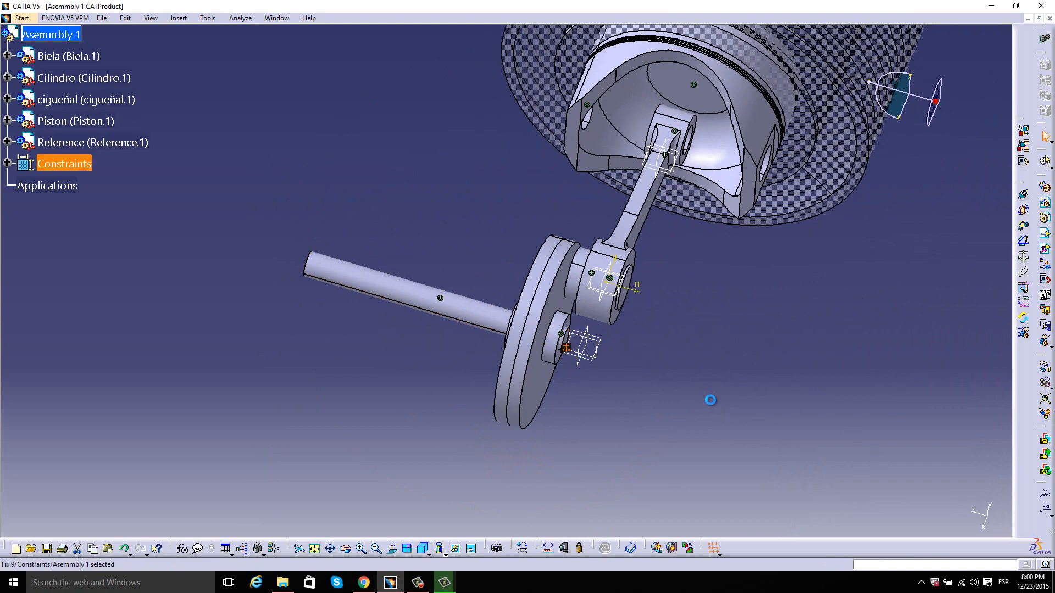
left_click(710, 400)
Rotate the crankshaft around the reference rod's axis with the Manipulation tool, respecting constraints, until the crankpin lies on the side away from the cylinder
middle_click_drag(554, 347, 544, 379)
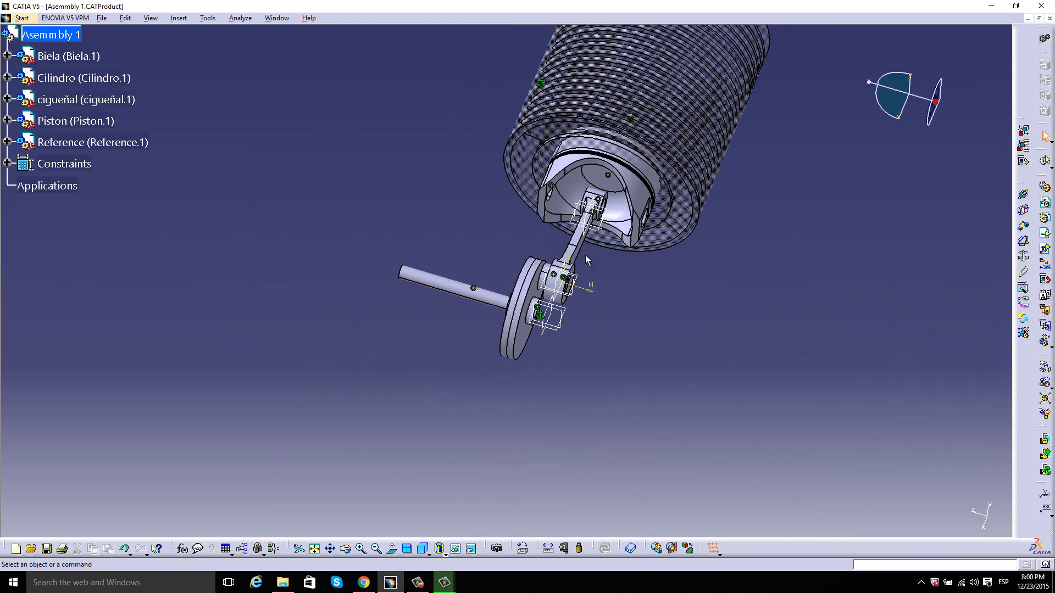
middle_click_drag(731, 133, 519, 244)
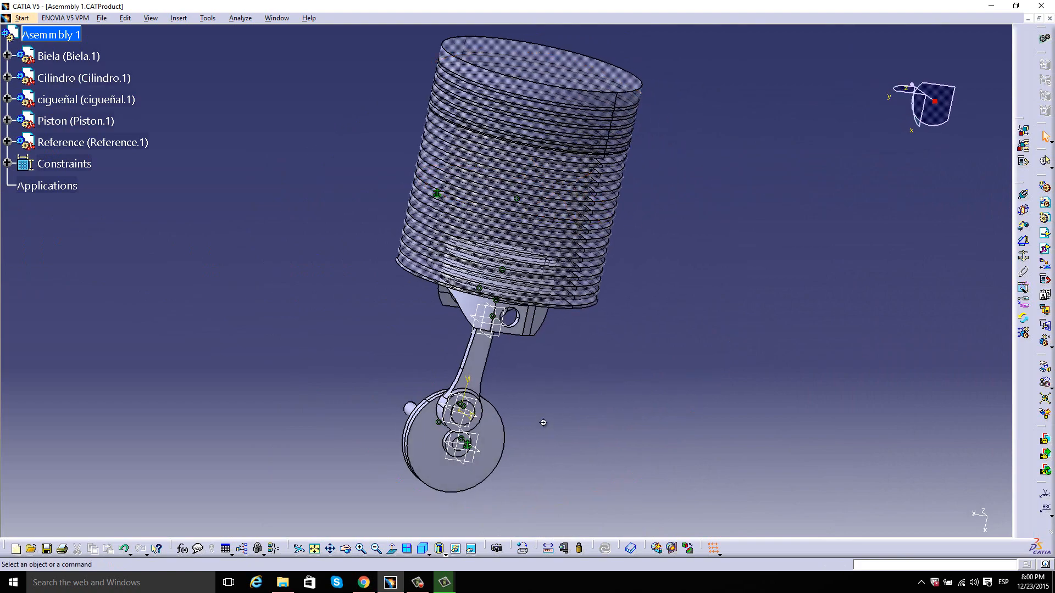
middle_click_drag(544, 423, 645, 342)
middle_click_drag(557, 242, 537, 308)
middle_click_drag(546, 442, 620, 419)
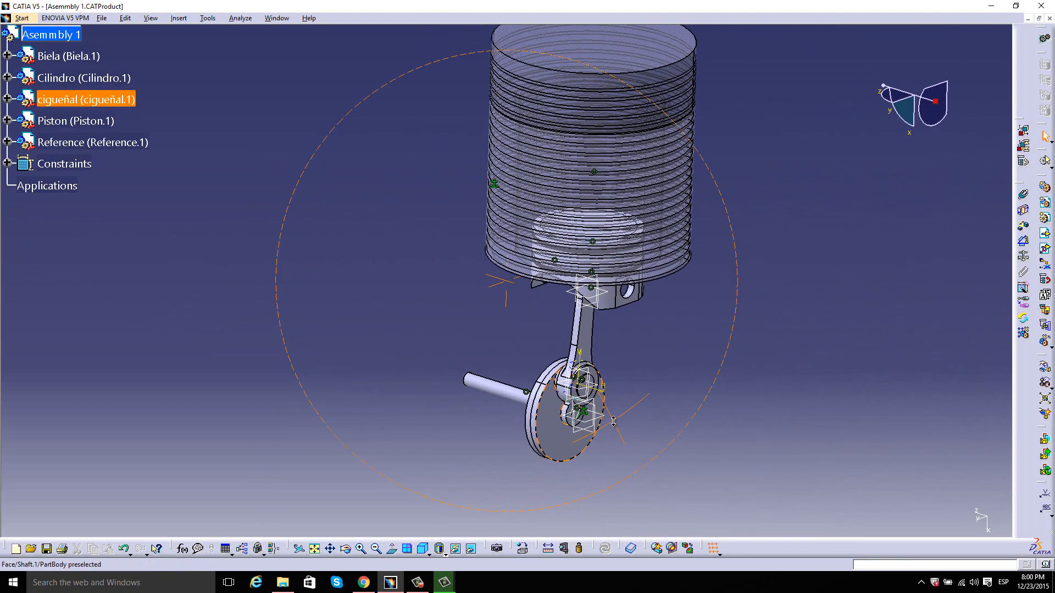
middle_click_drag(557, 364, 580, 379)
middle_click_drag(655, 415, 627, 413)
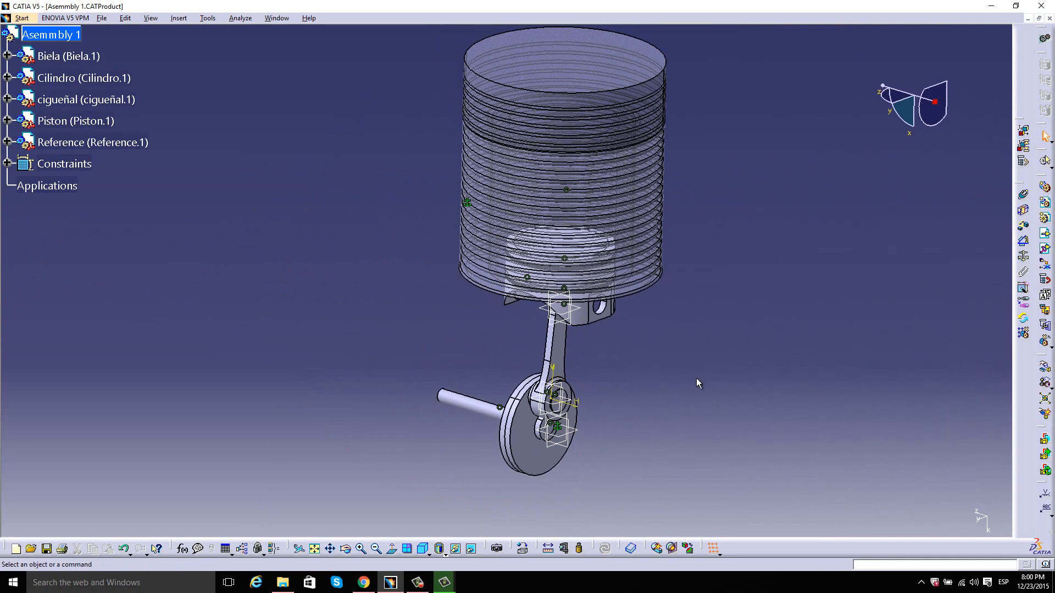
left_click(1044, 369)
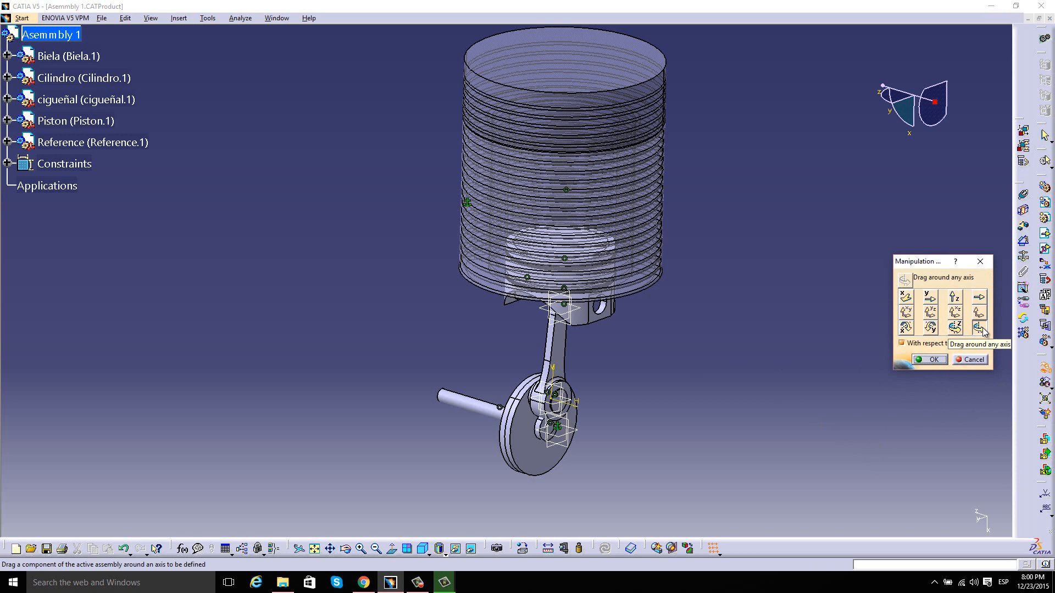
left_click(979, 328)
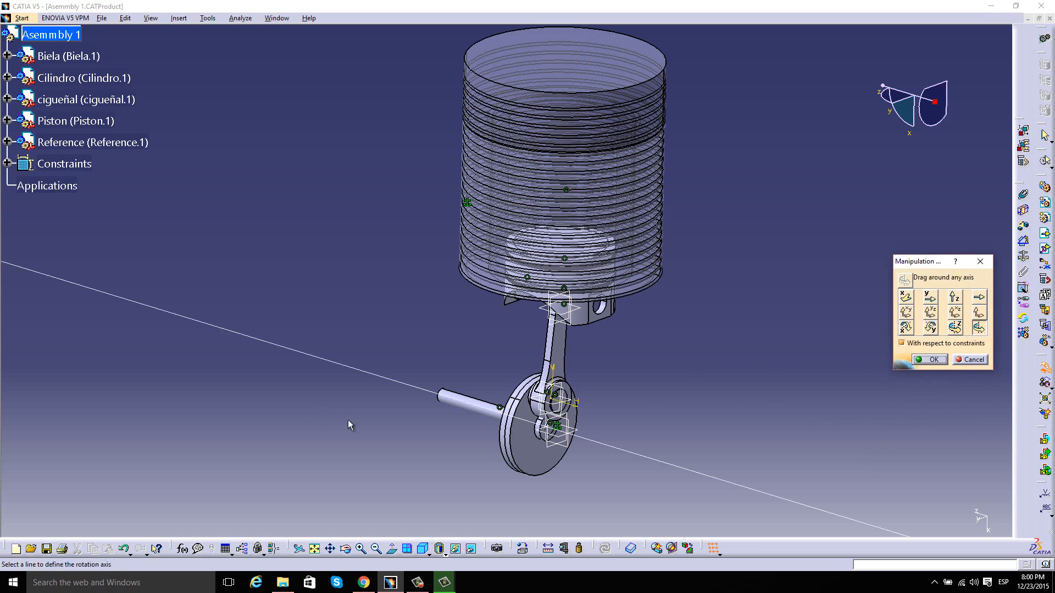
left_click(467, 406)
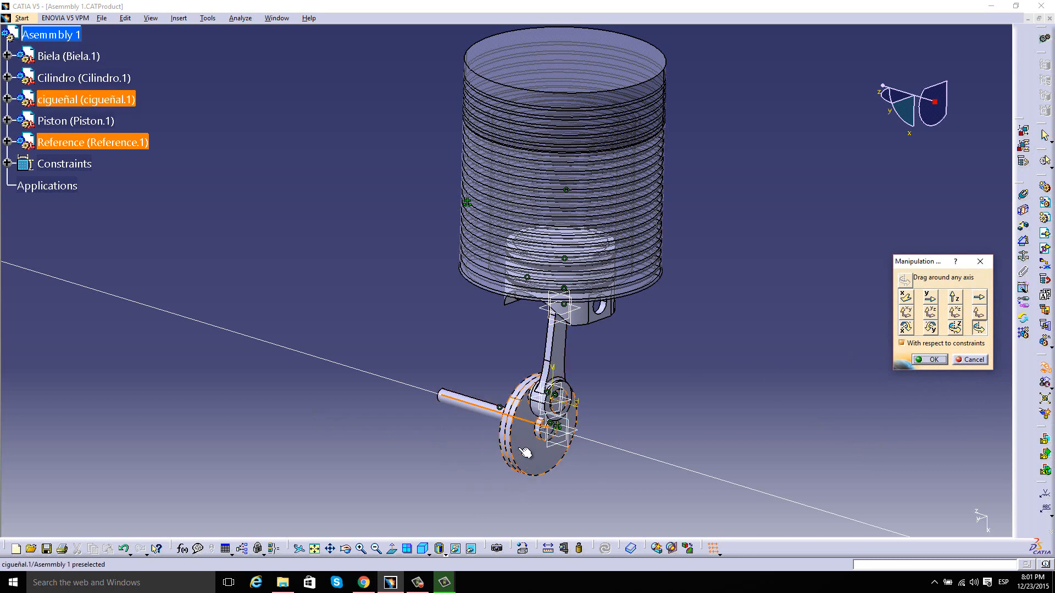
left_click_drag(517, 446, 566, 423)
middle_click_drag(580, 351, 493, 310)
left_click(927, 358)
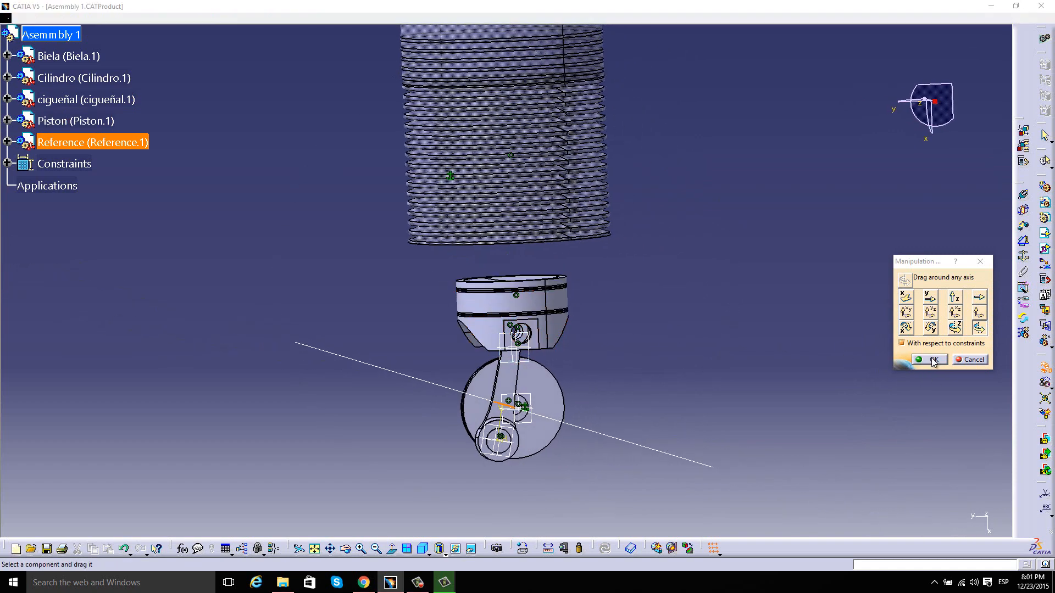
Delete the Fix constraint from the cylinder
mouse_move(672, 338)
middle_mouse_down()
mouse_move(685, 346)
mouse_move(677, 358)
middle_mouse_up()
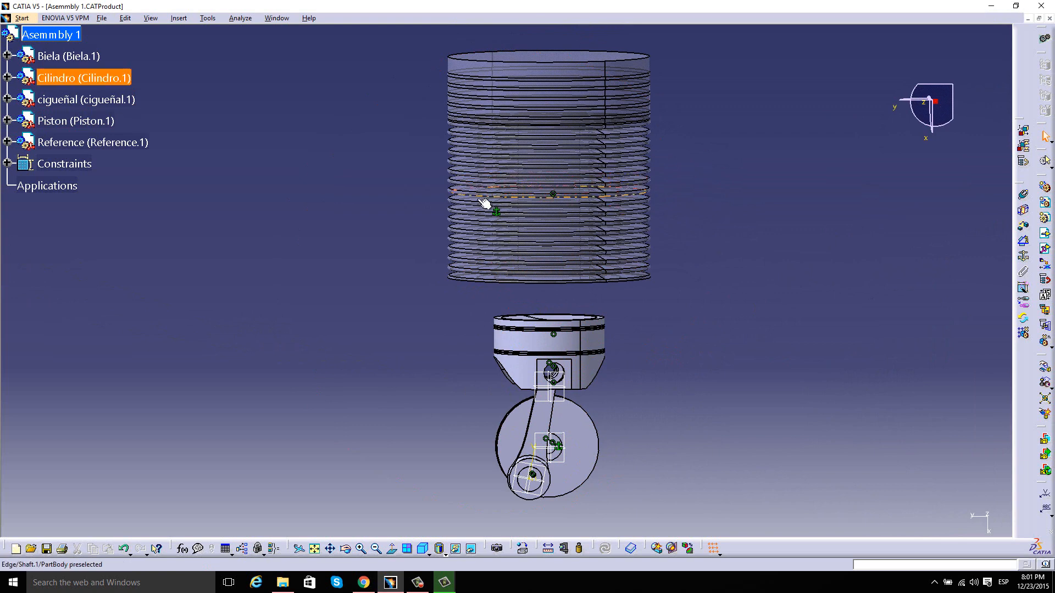
left_click(714, 283)
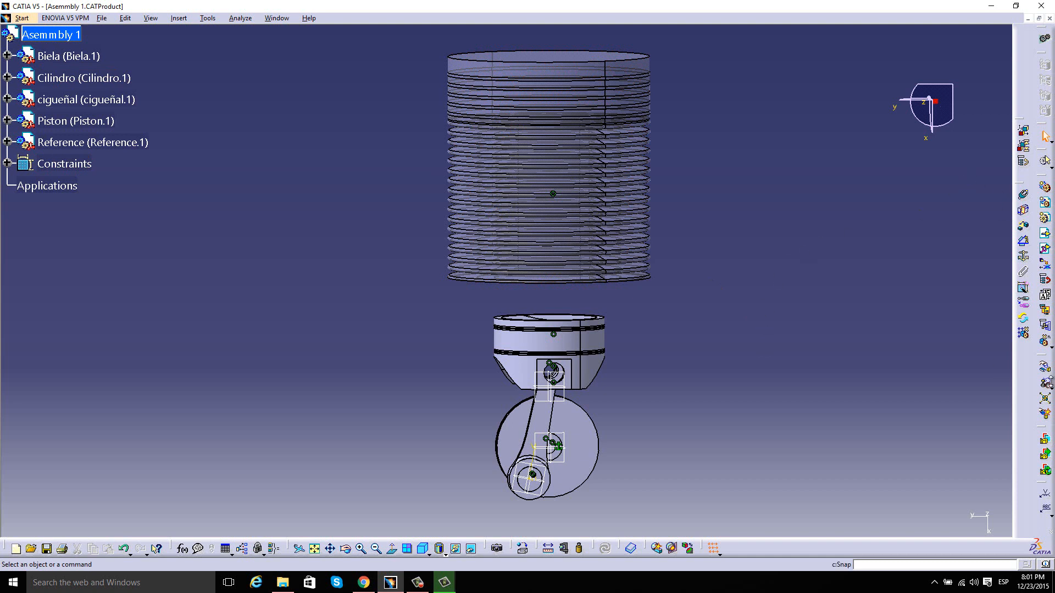
Move the cylinder along the piston's axis with the Manipulation tool, respecting constraints, until it encloses the piston, and fix it there
left_click(1046, 380)
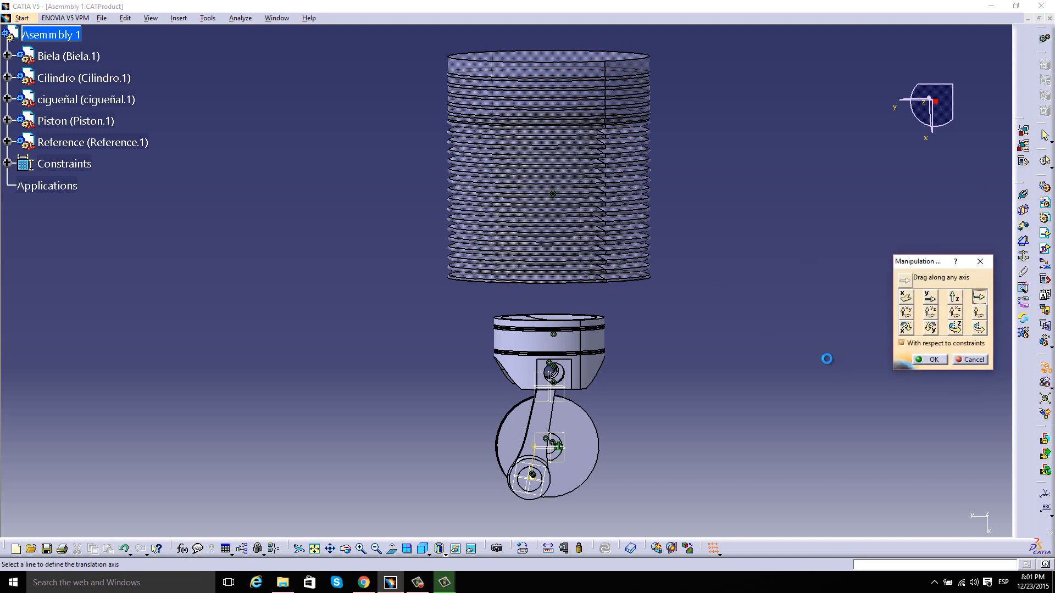
left_click(572, 342)
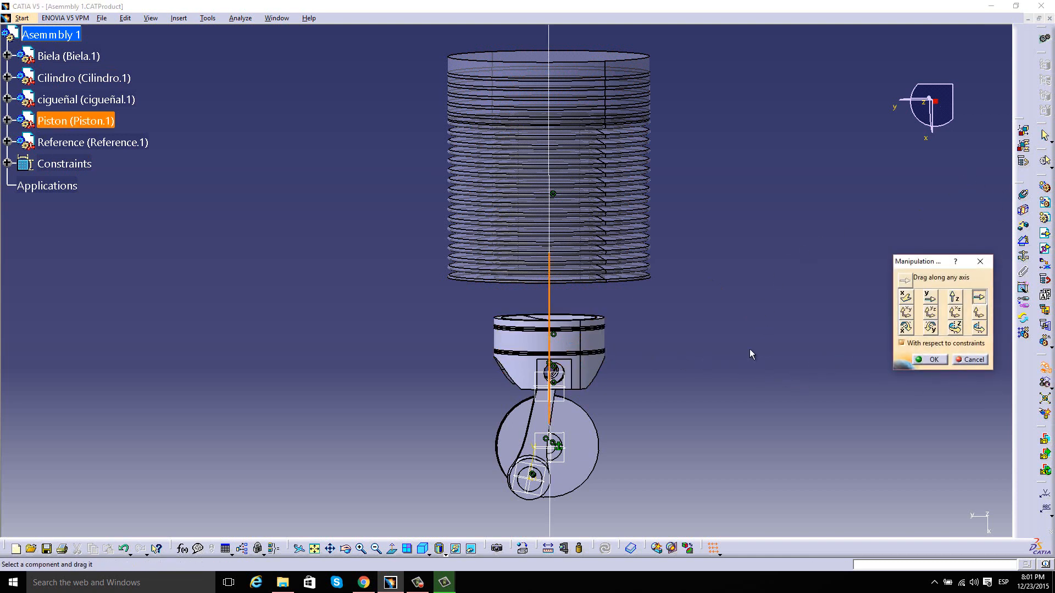
left_click_drag(616, 160, 612, 271)
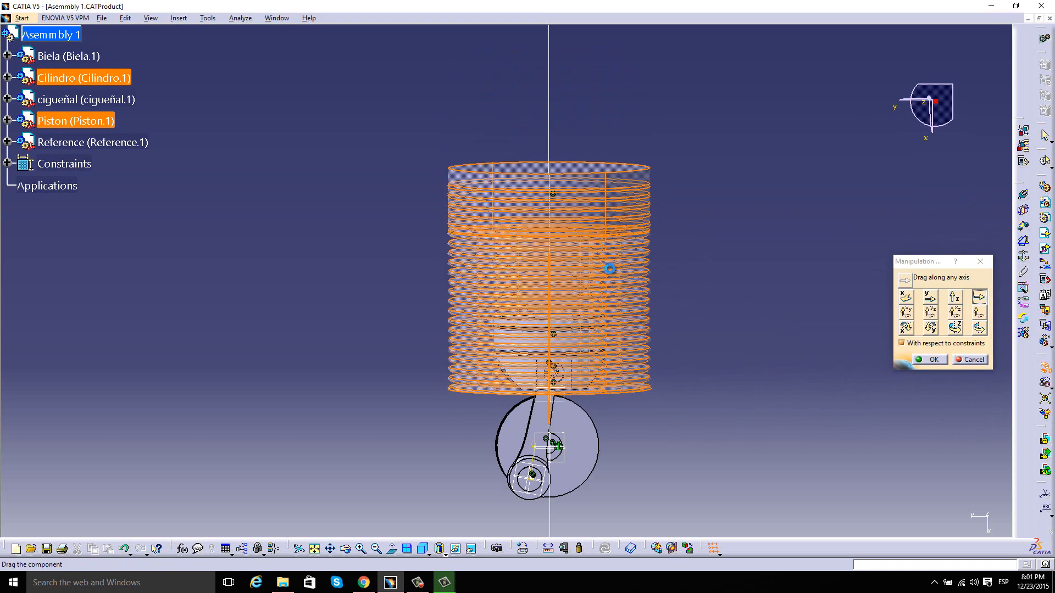
left_click(929, 360)
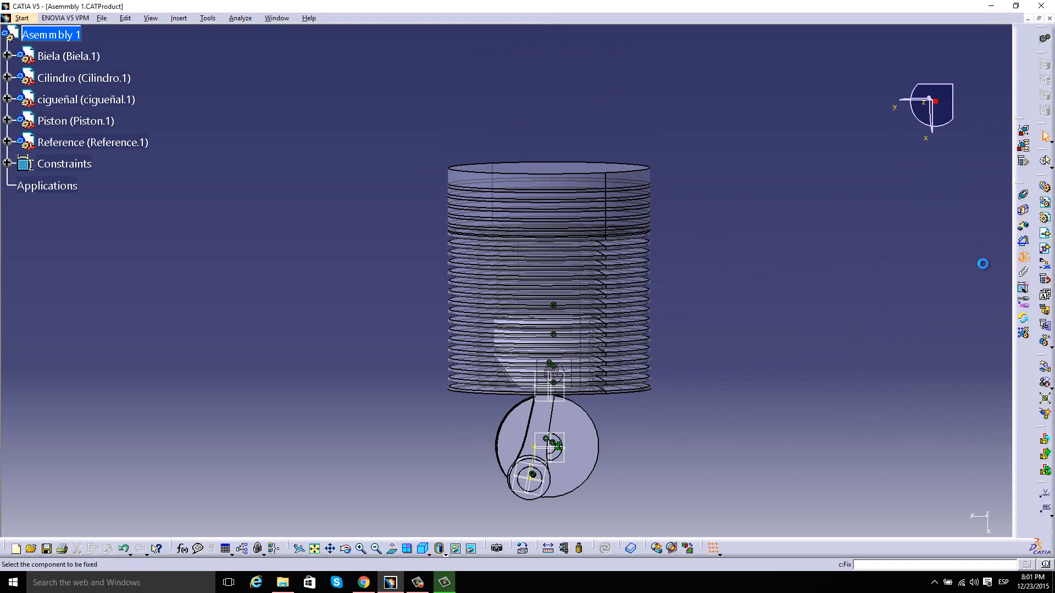
left_click(607, 204)
Rotate the crankshaft around the reference rod's axis, respecting constraints, to drive the piston inside the cylinder, leaving the crankpin beside the central boss
middle_click_drag(540, 455, 567, 275)
middle_click_drag(608, 325, 493, 210)
middle_click_drag(474, 137, 471, 267)
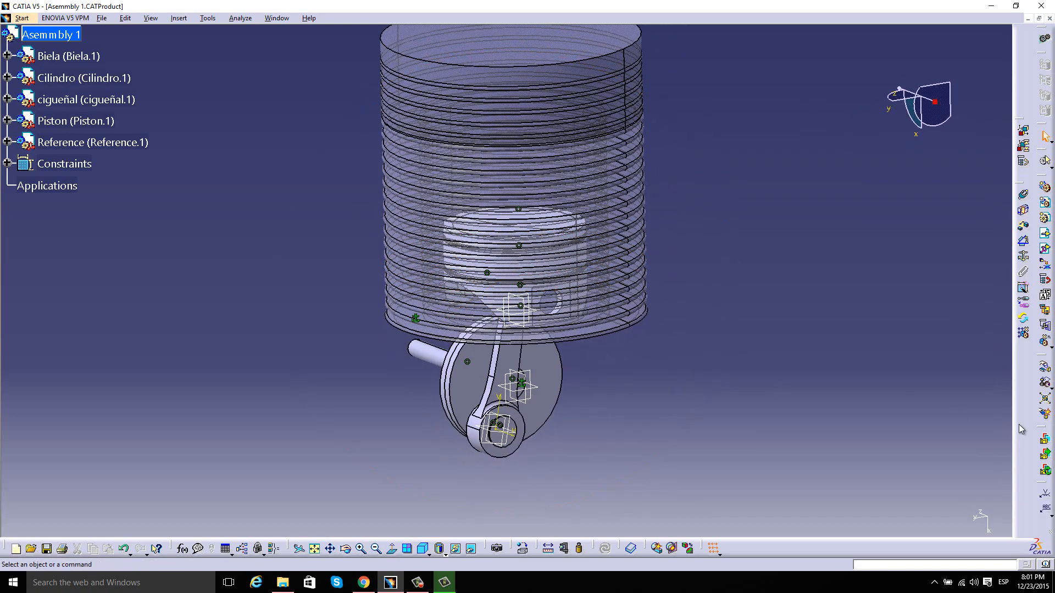
left_click(1046, 368)
left_click(979, 328)
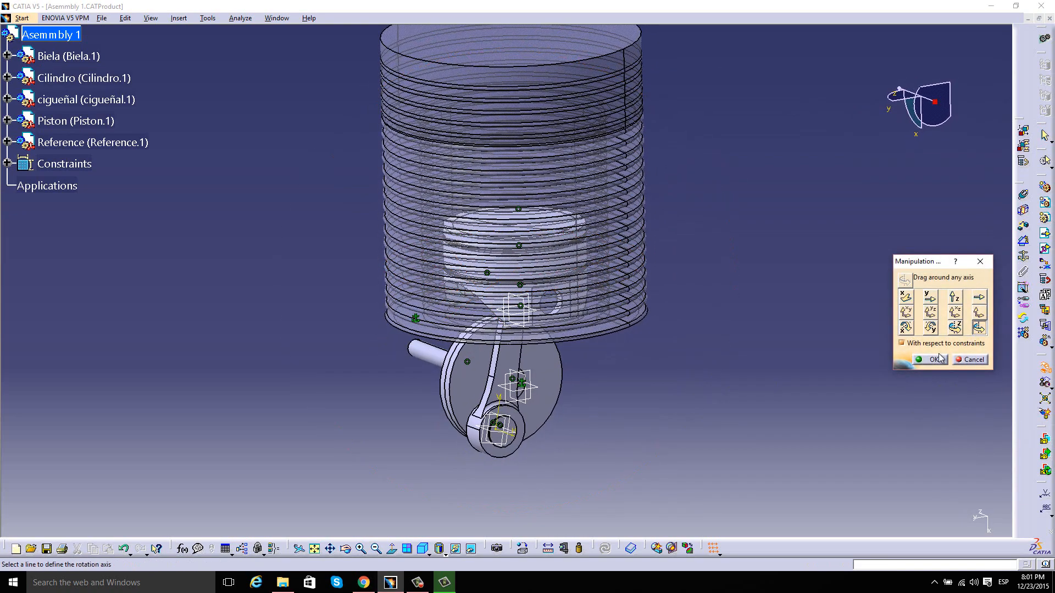
left_click_drag(477, 353, 530, 369)
middle_click_drag(523, 337, 467, 360)
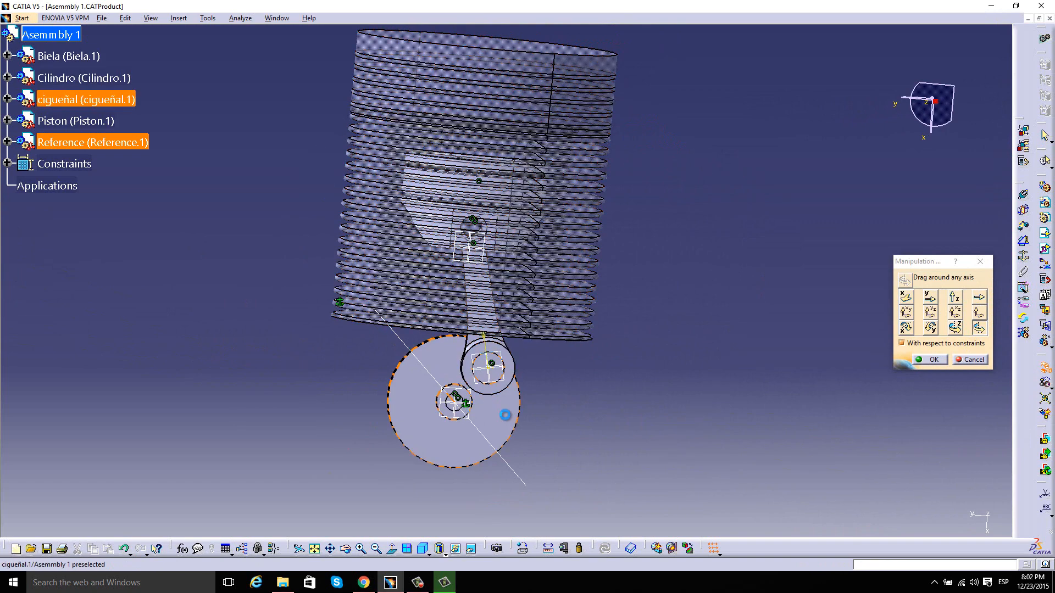
left_click_drag(502, 414, 476, 423)
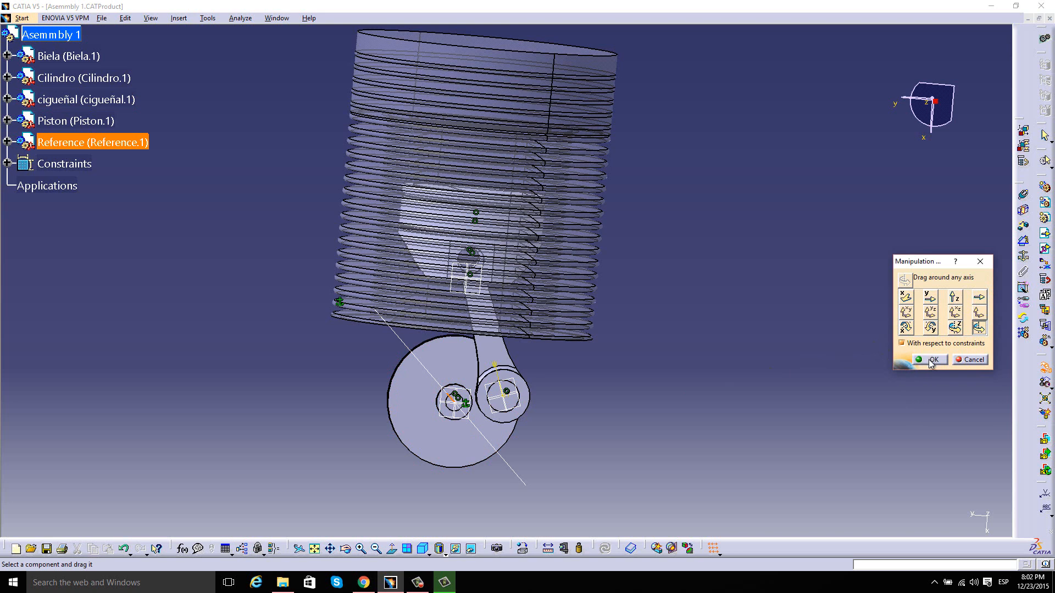
left_click(930, 360)
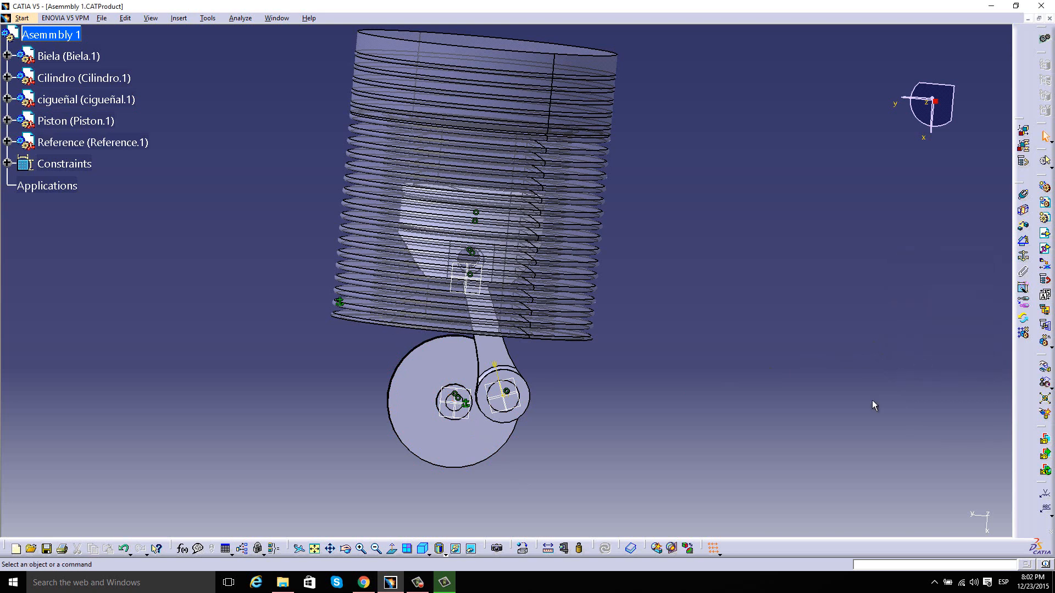